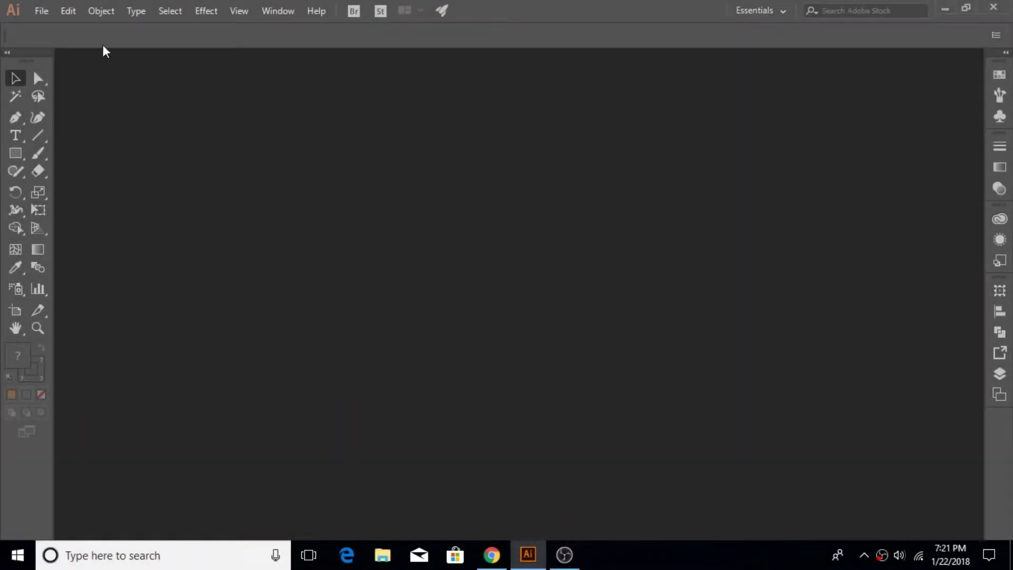
Step: Create a new 1280 × 720 pt RGB document from the custom preset
left_click(41, 11)
left_click(55, 24)
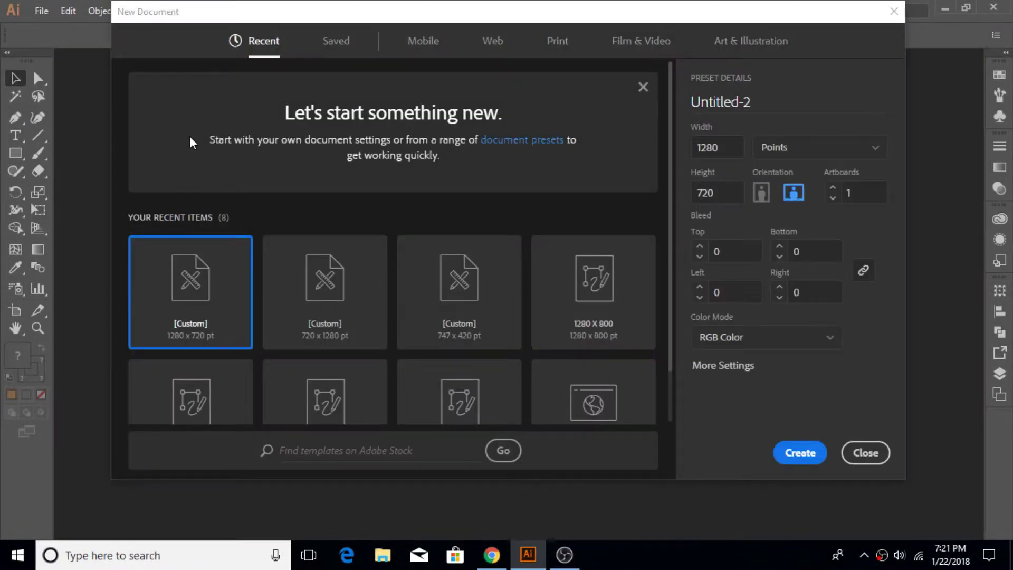
left_click(799, 455)
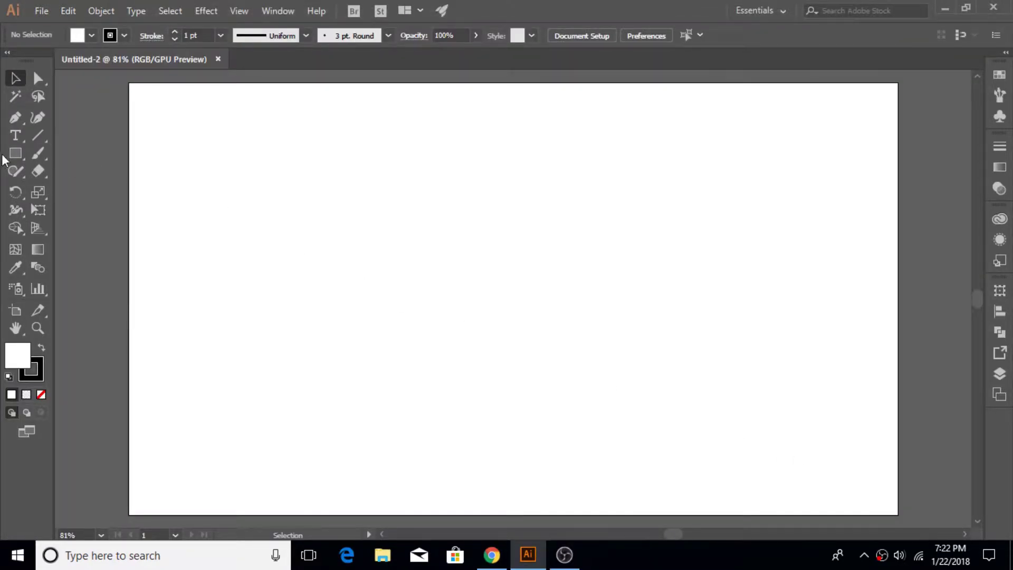
left_click(15, 153)
Step: Draw a small circle left of the artboard centre and set its fill to None
left_click(52, 189)
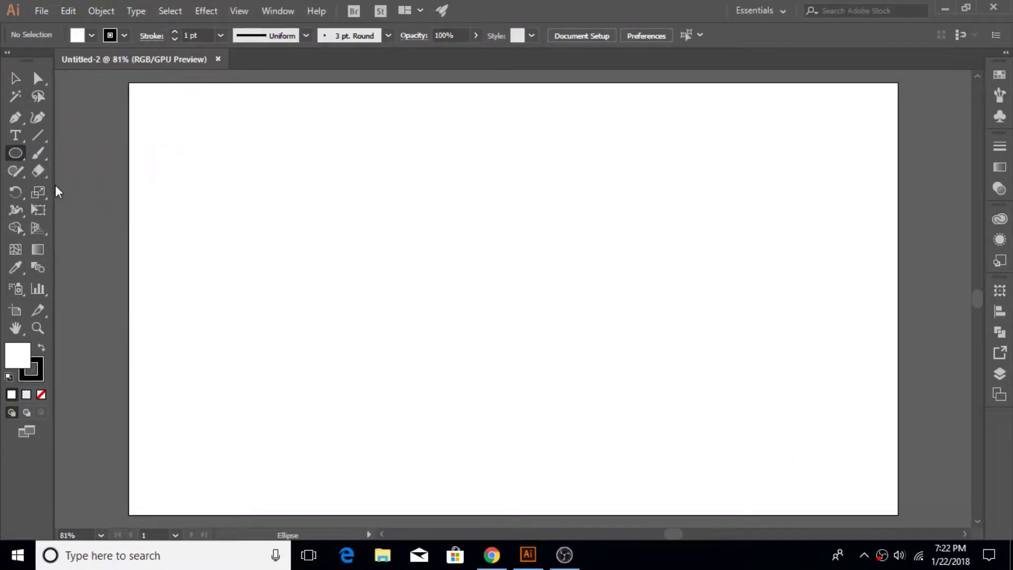
left_click_drag(334, 247, 399, 299)
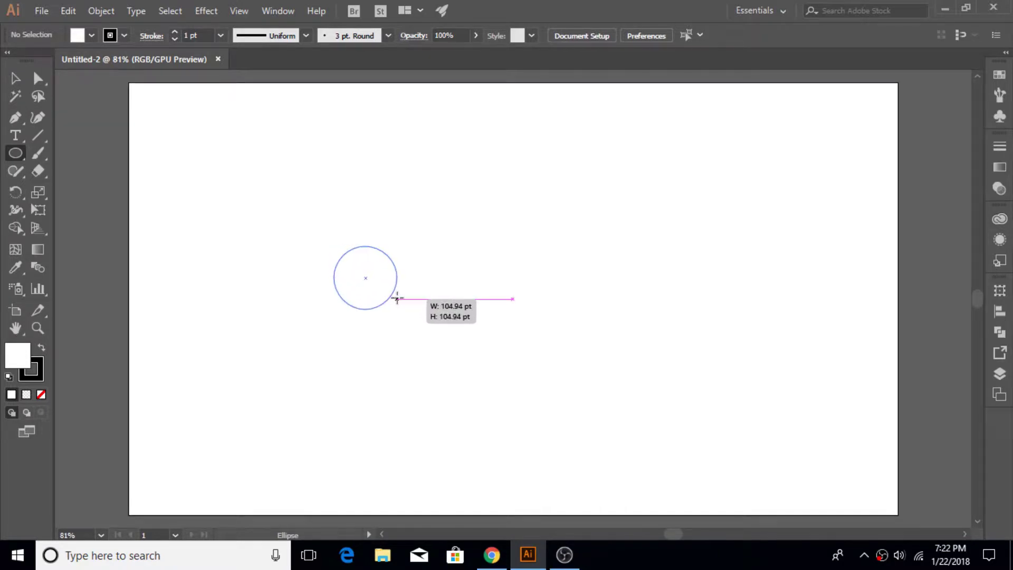
left_click(15, 78)
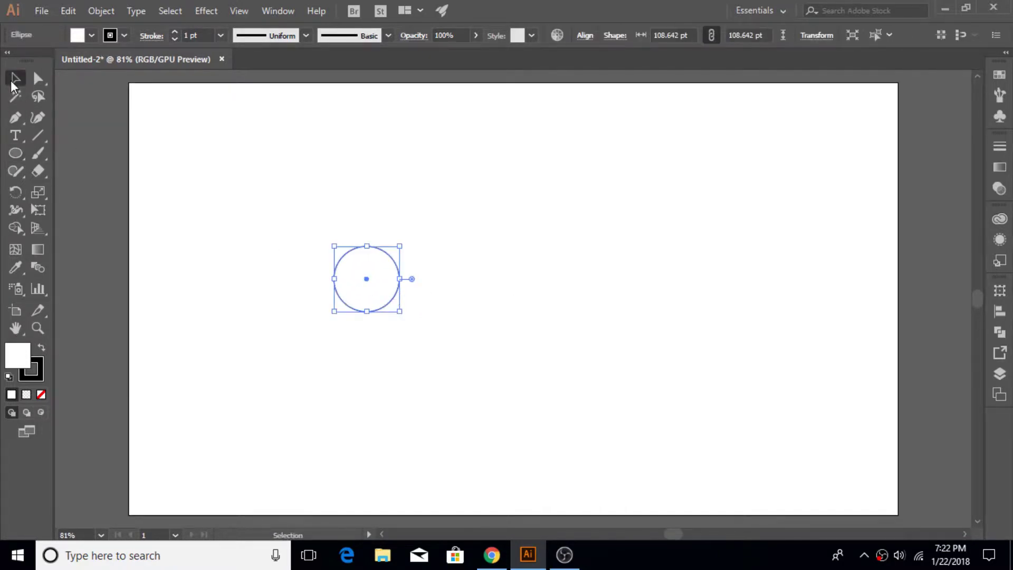
left_click(69, 12)
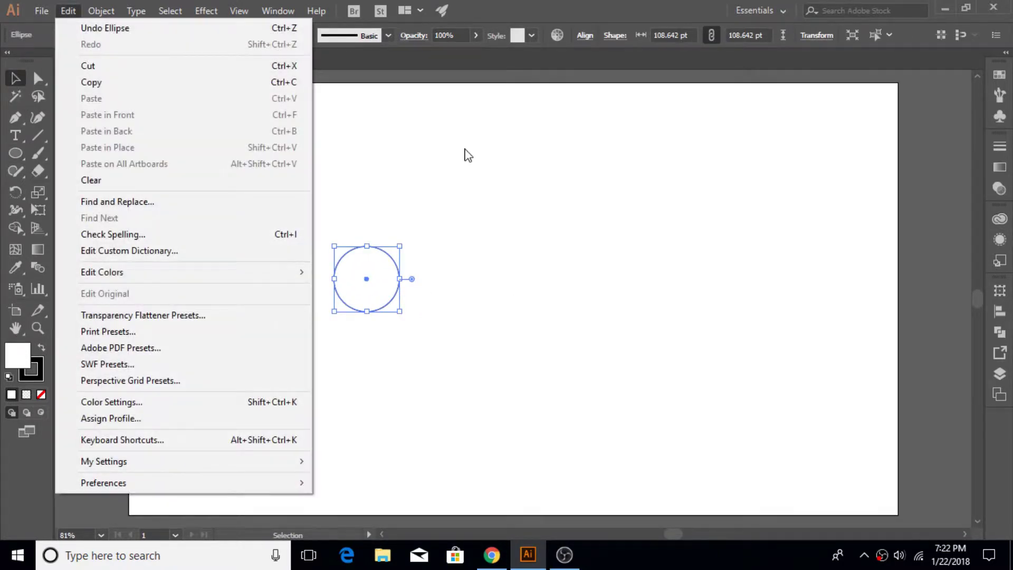
left_click(468, 156)
left_click(91, 36)
left_click(9, 60)
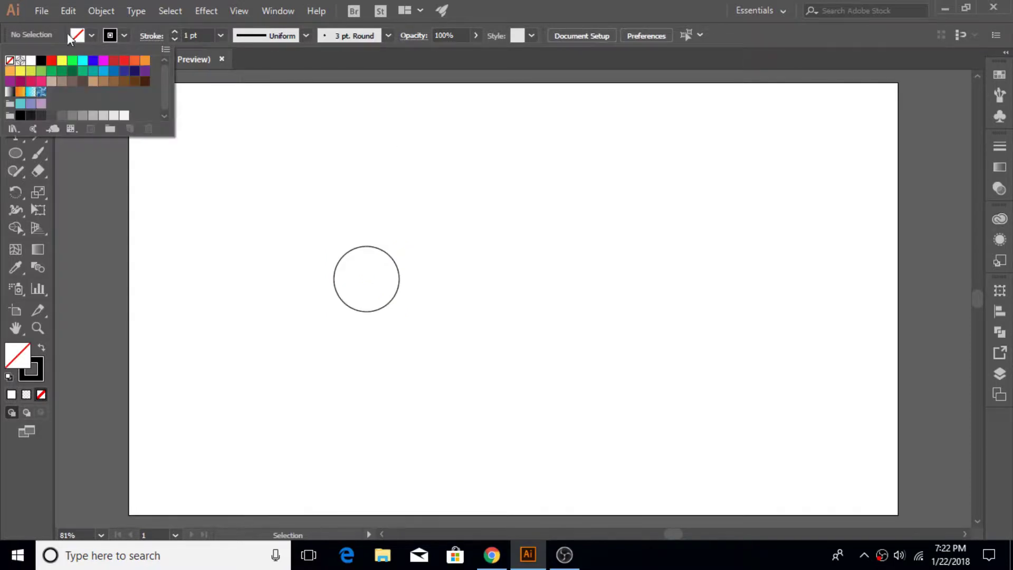
left_click(70, 12)
left_click(359, 209)
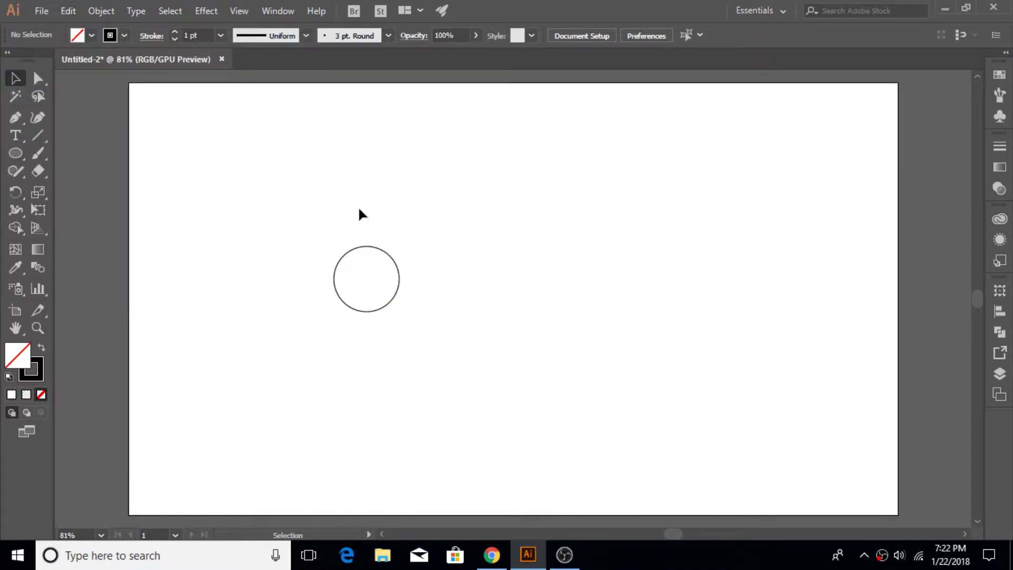
left_click(366, 247)
Step: Duplicate the circle twice, placing the copies touching side by side to its right
left_click(68, 11)
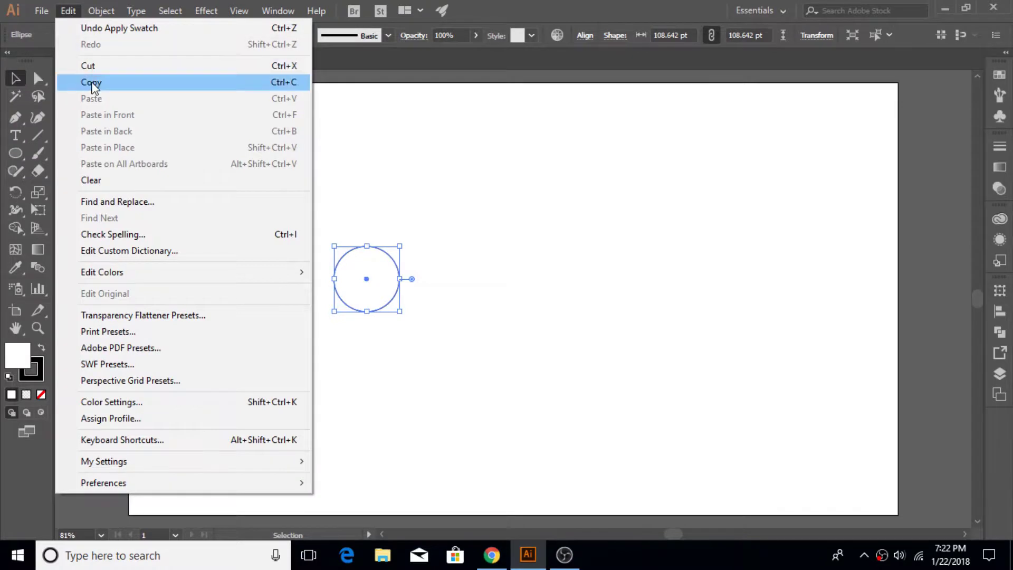
left_click(91, 82)
left_click(68, 10)
left_click(116, 115)
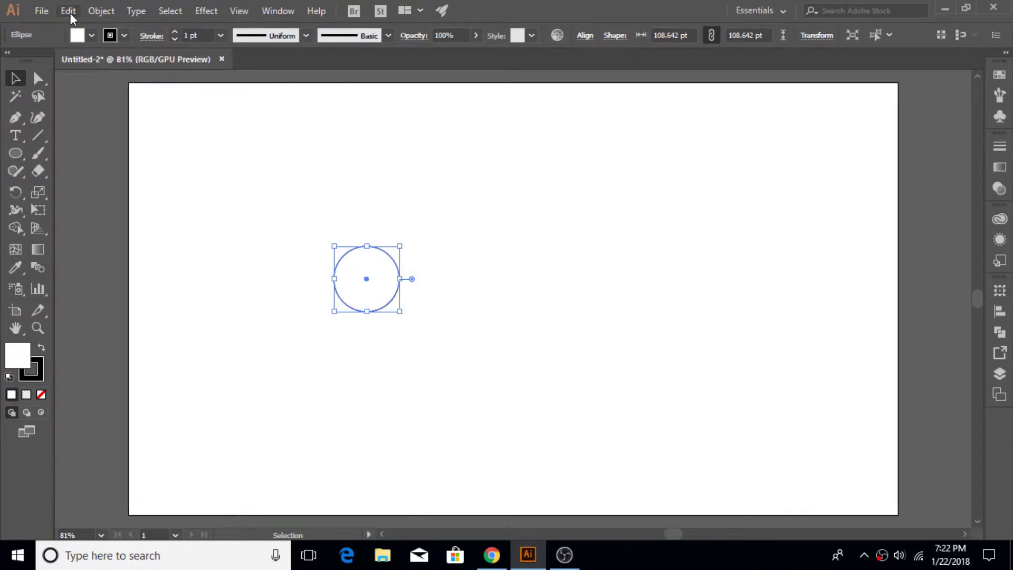
left_click(69, 12)
left_click(129, 113)
left_click_drag(398, 290, 465, 294)
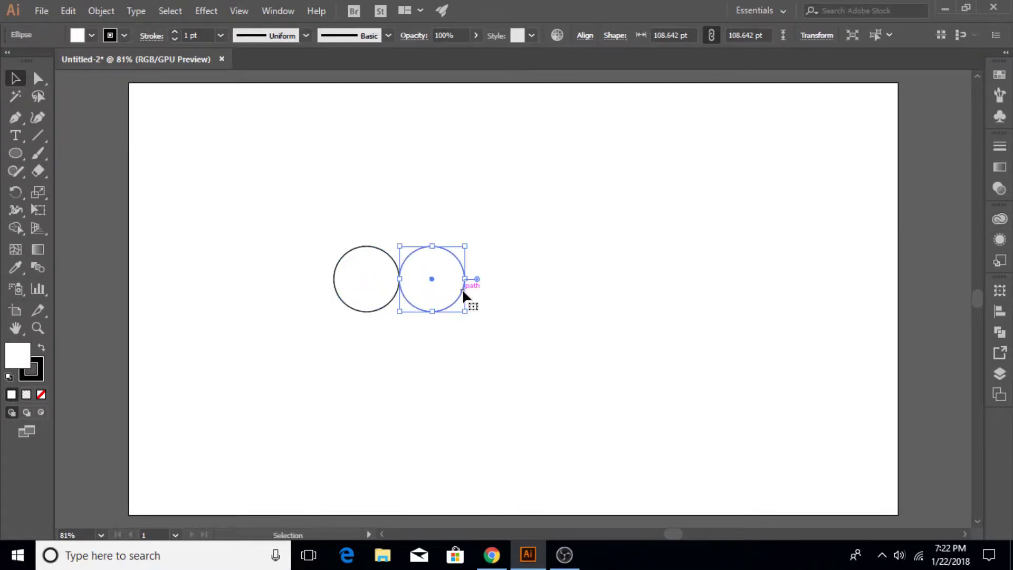
left_click_drag(391, 304, 524, 312)
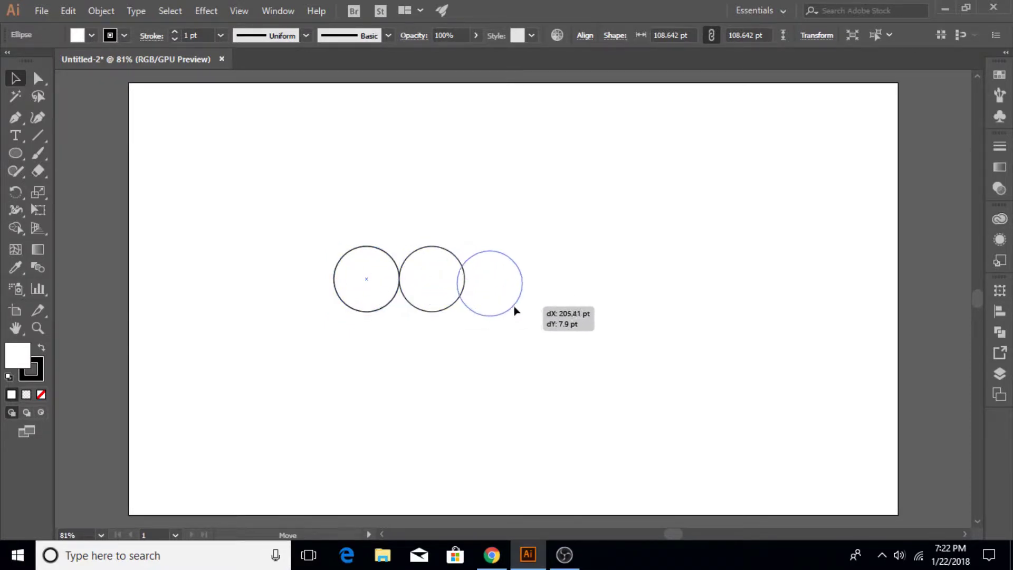
left_click_drag(524, 311, 521, 303)
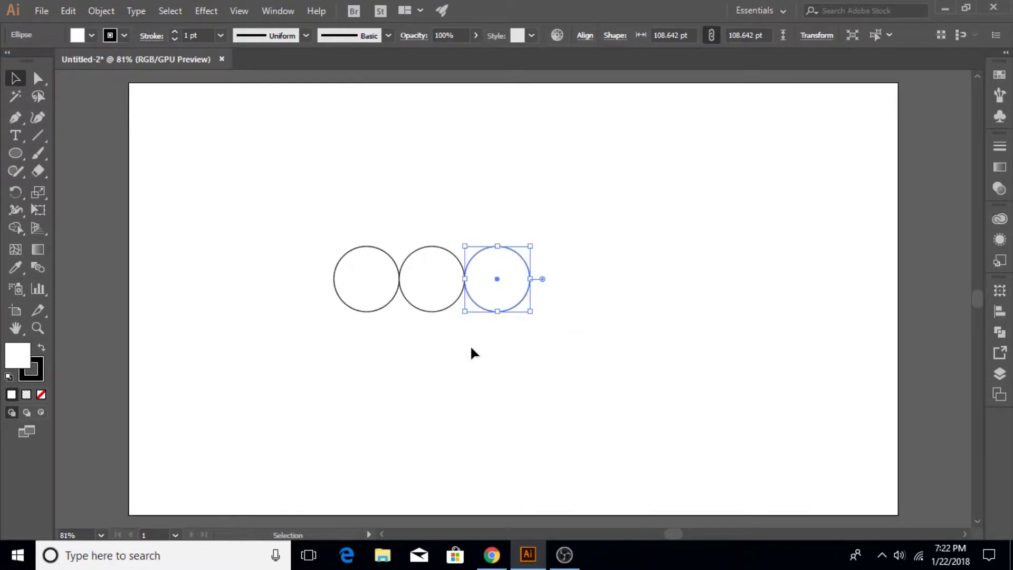
left_click(470, 344)
Step: Paste a copy of the left circle in front and enlarge it to 217.56 pt with no fill
left_click(389, 255)
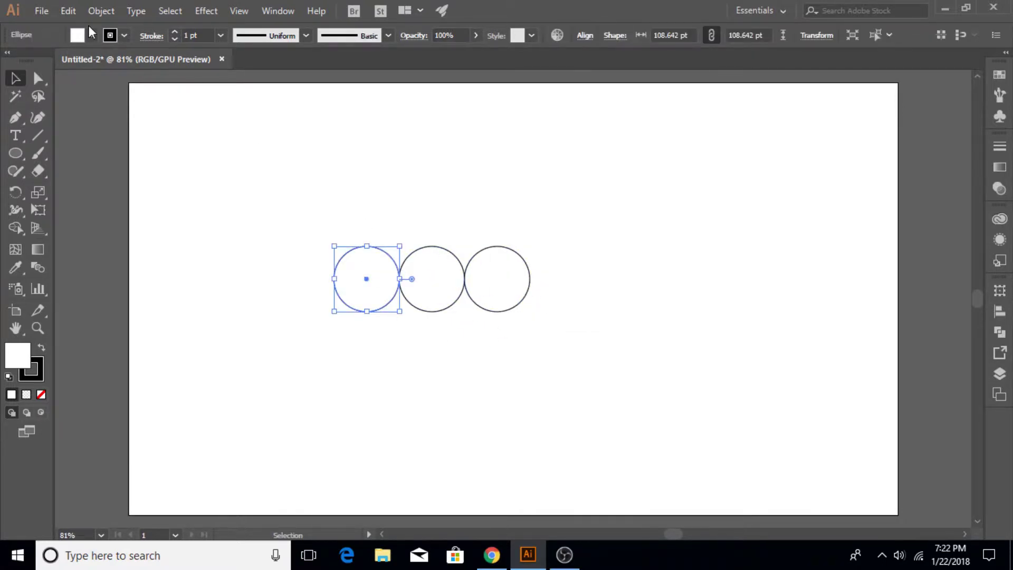
left_click(74, 12)
left_click(91, 83)
left_click(68, 10)
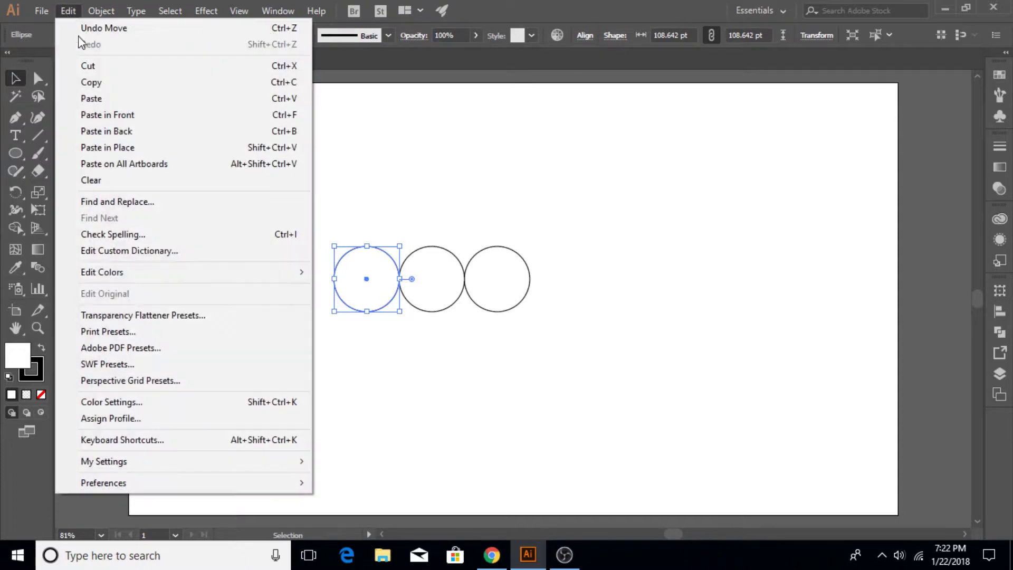
left_click(122, 114)
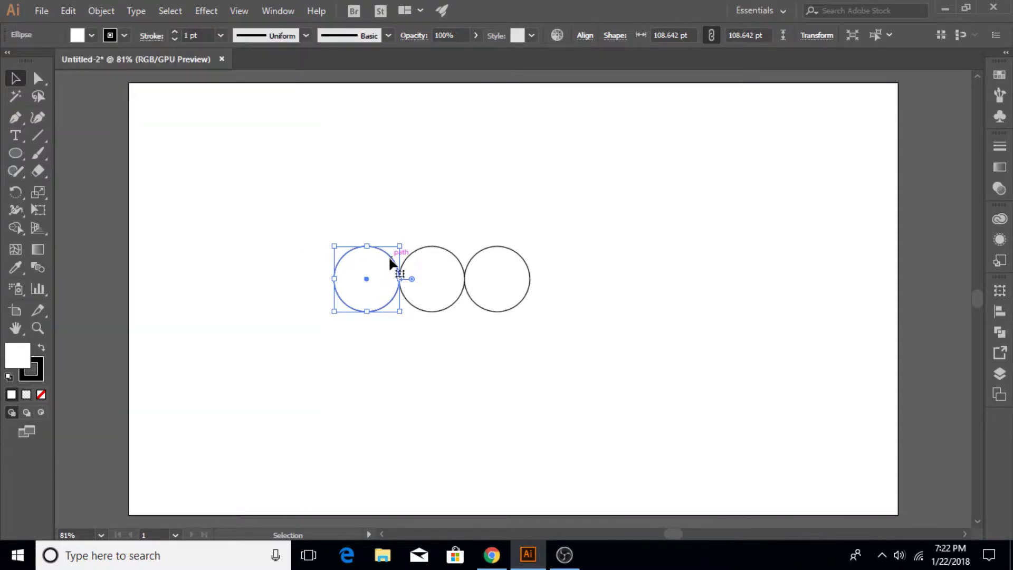
left_click_drag(391, 261, 393, 262)
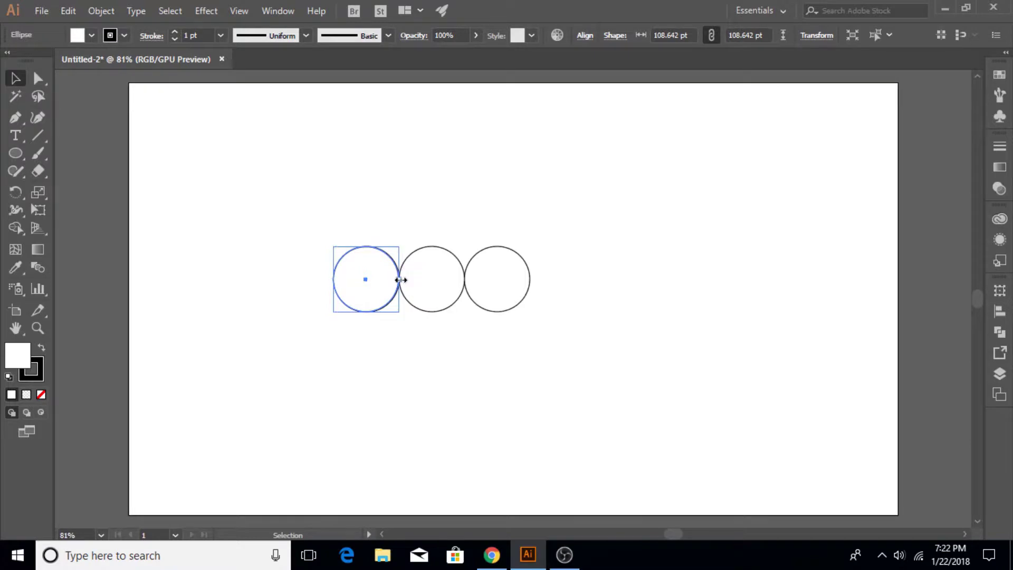
left_click_drag(399, 280, 465, 284)
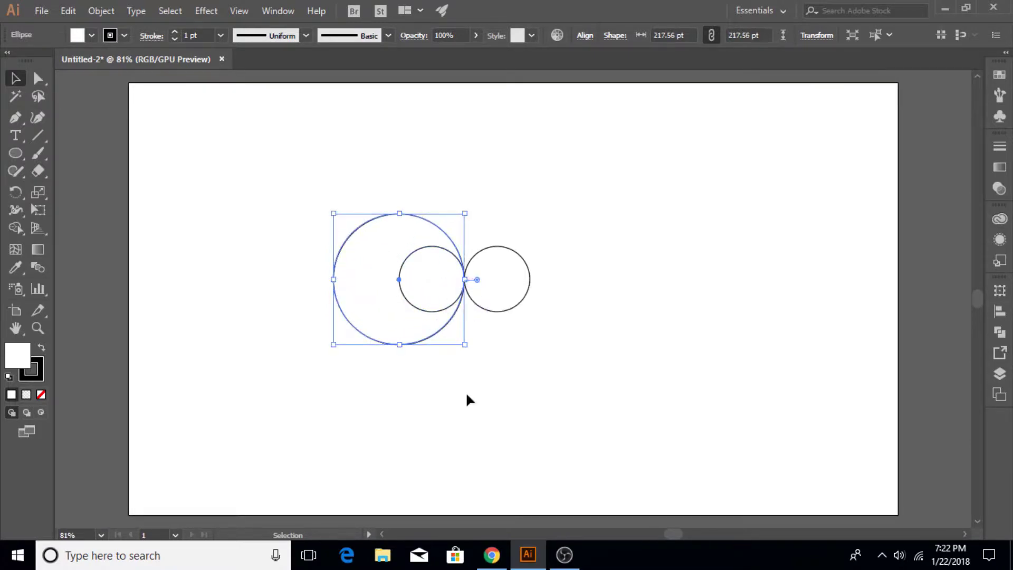
left_click(91, 35)
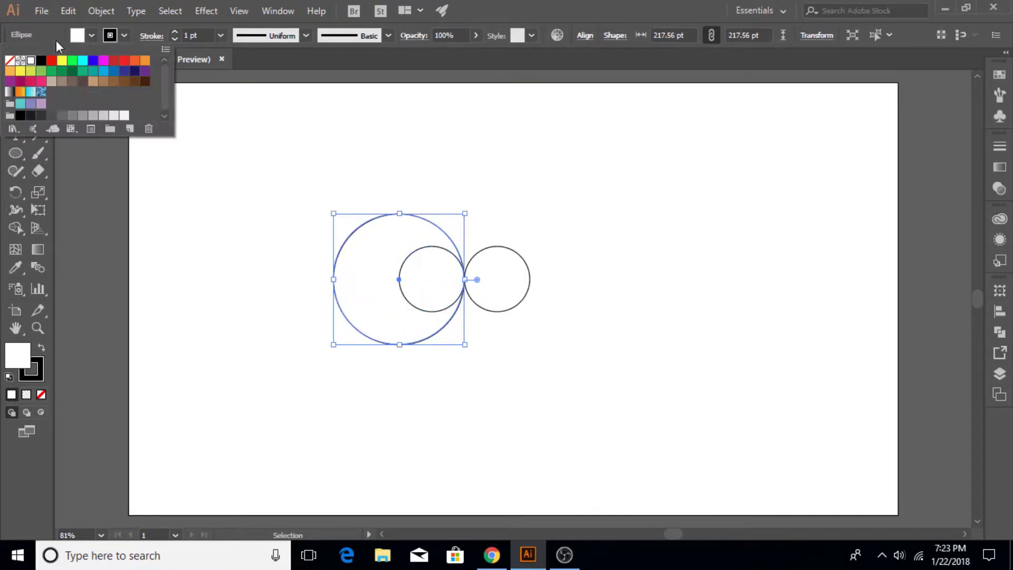
left_click(9, 60)
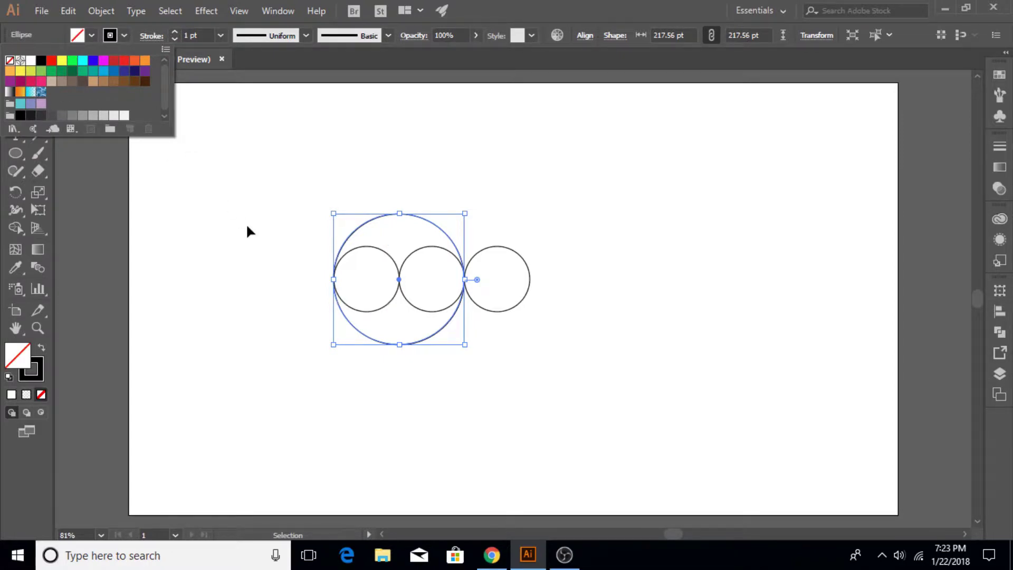
key("Escape")
Step: Duplicate the 217.56 pt circle and move it over the two right circles
left_click(71, 12)
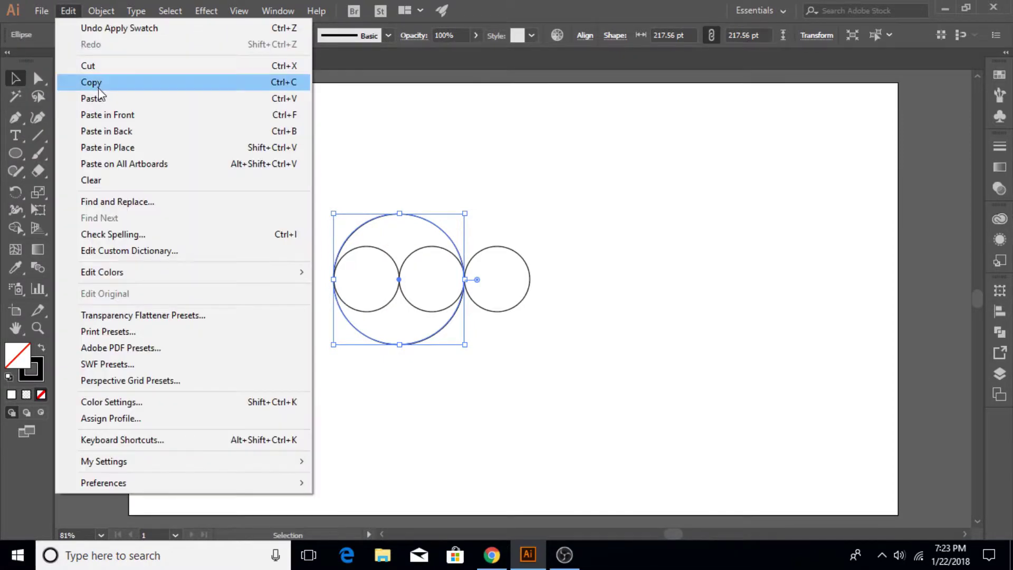
left_click(90, 82)
left_click(64, 11)
left_click(112, 115)
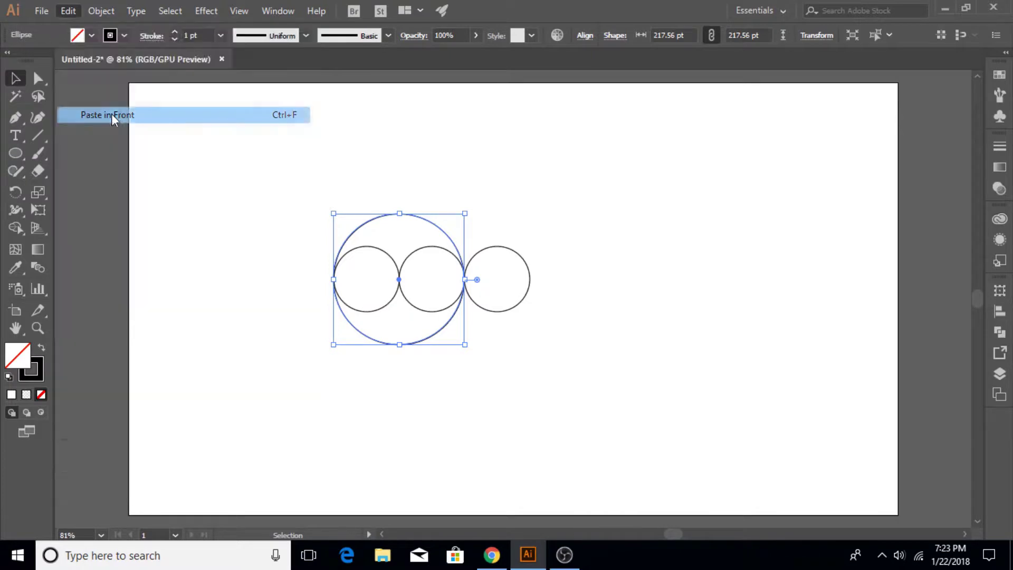
left_click_drag(462, 254, 525, 254)
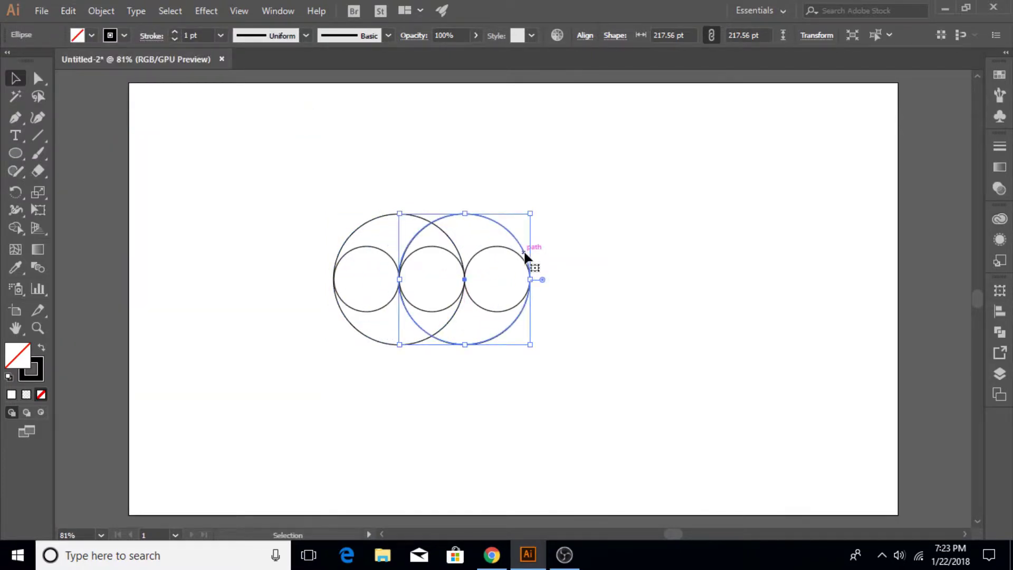
Step: Paste another copy and enlarge it to 326.73 pt, enclosing all the circles
left_click(68, 11)
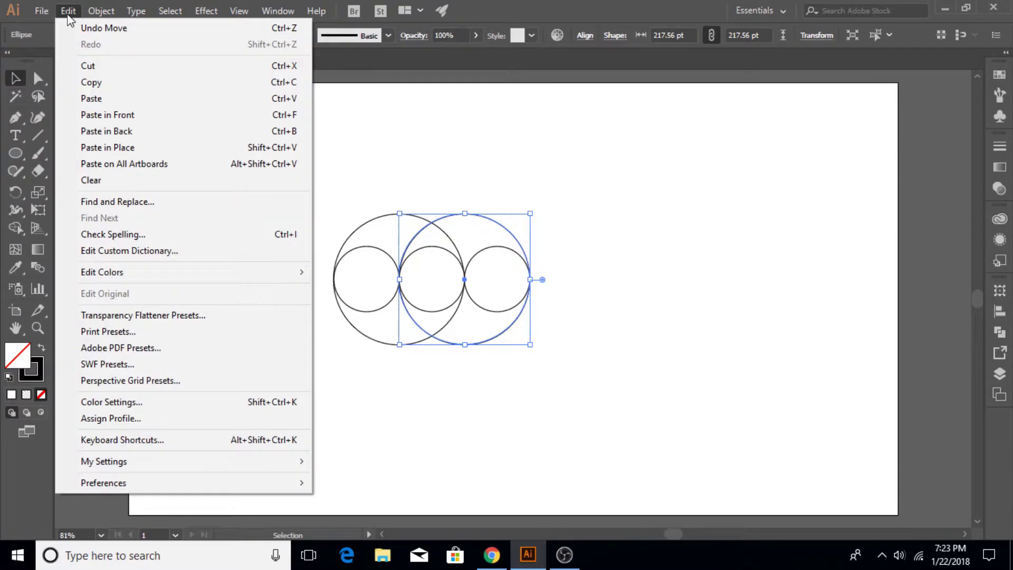
left_click(89, 79)
left_click(68, 11)
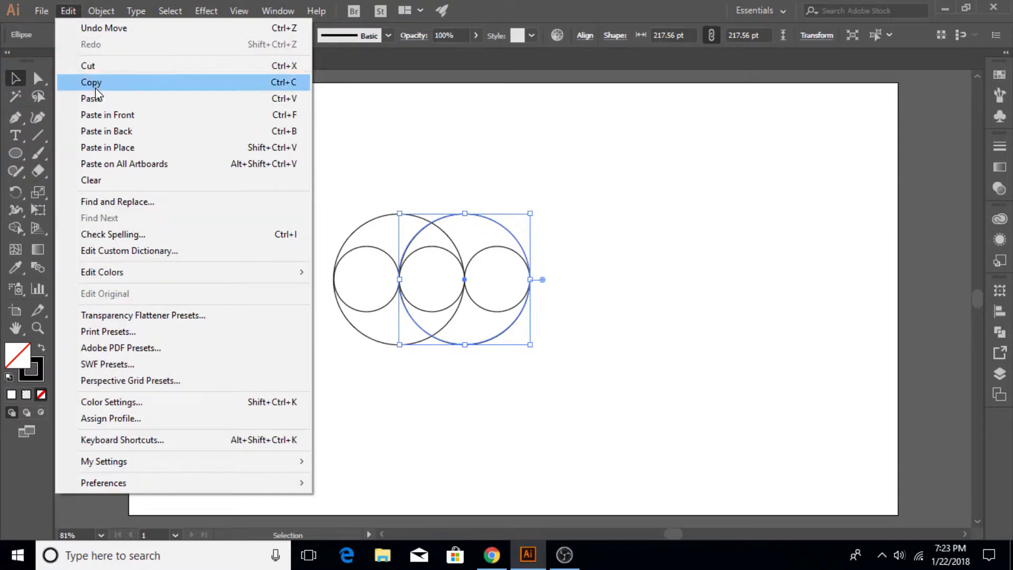
left_click(84, 125)
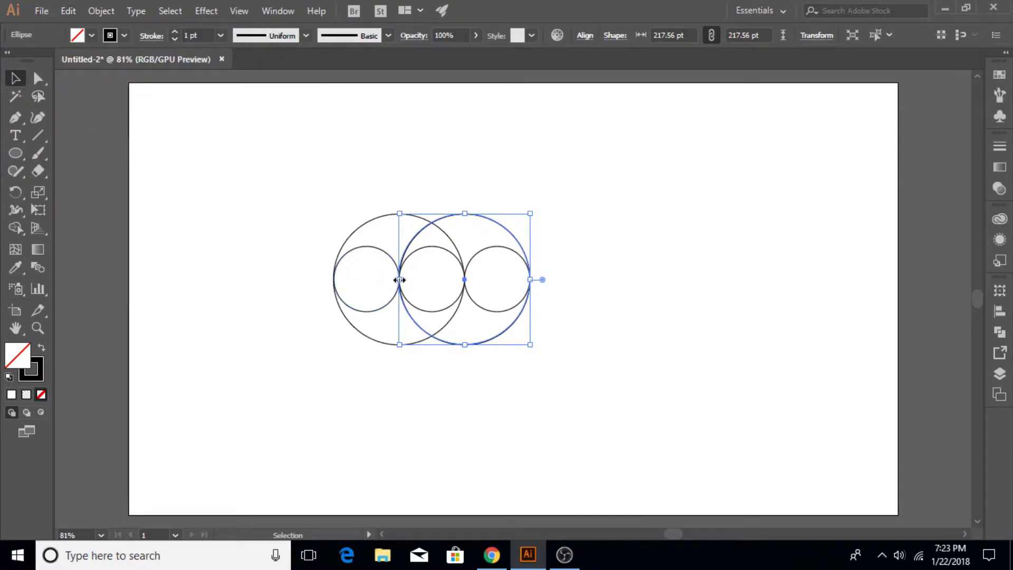
left_click_drag(399, 279, 333, 280)
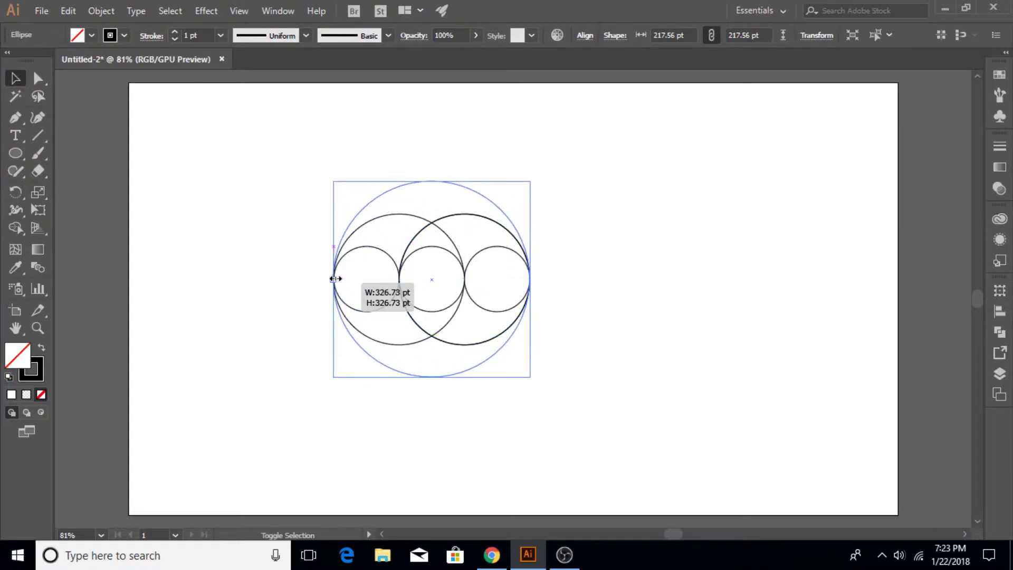
left_click(206, 191)
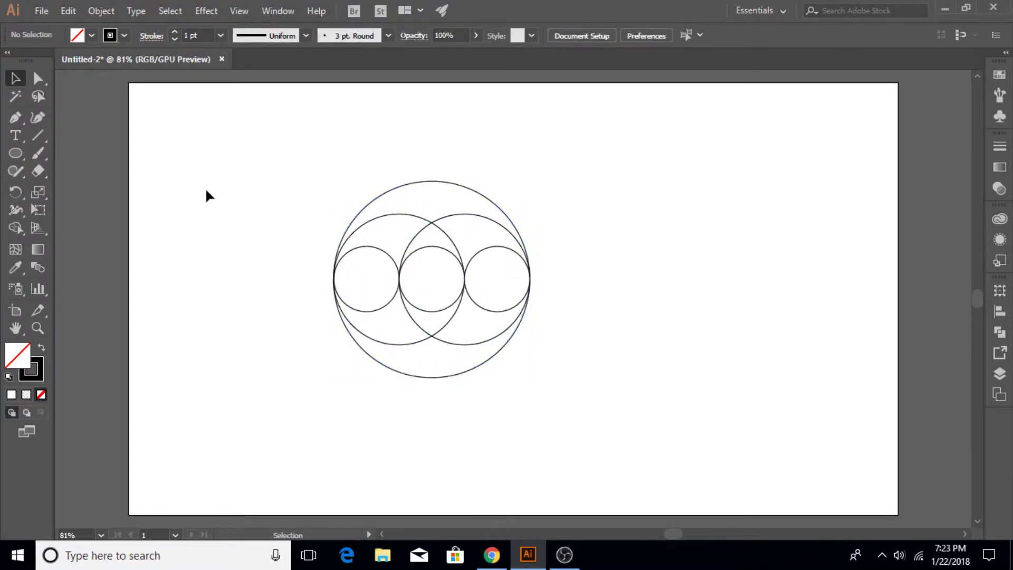
Step: Select all the circles and move them to the right
left_click(18, 231)
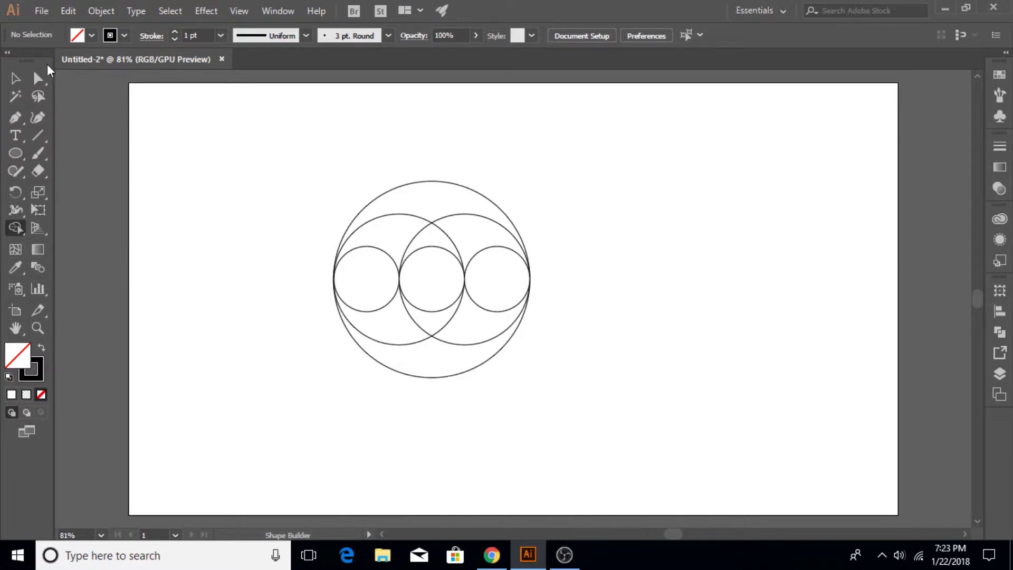
left_click(15, 78)
left_click_drag(274, 132, 582, 369)
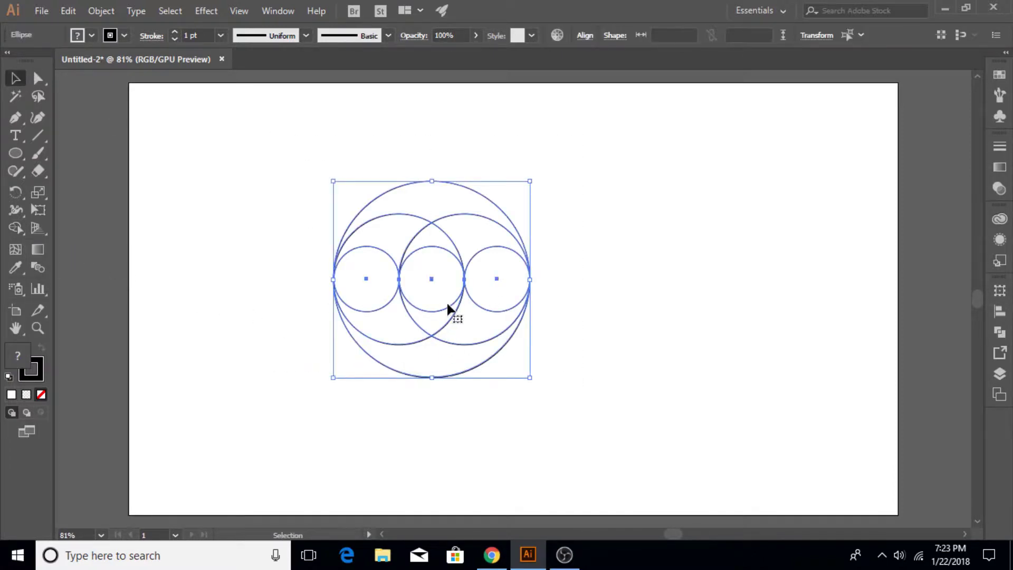
left_click_drag(455, 298, 522, 304)
Step: Merge the crescent regions with the Shape Builder, leaving crescents around the centre circle
left_click(15, 228)
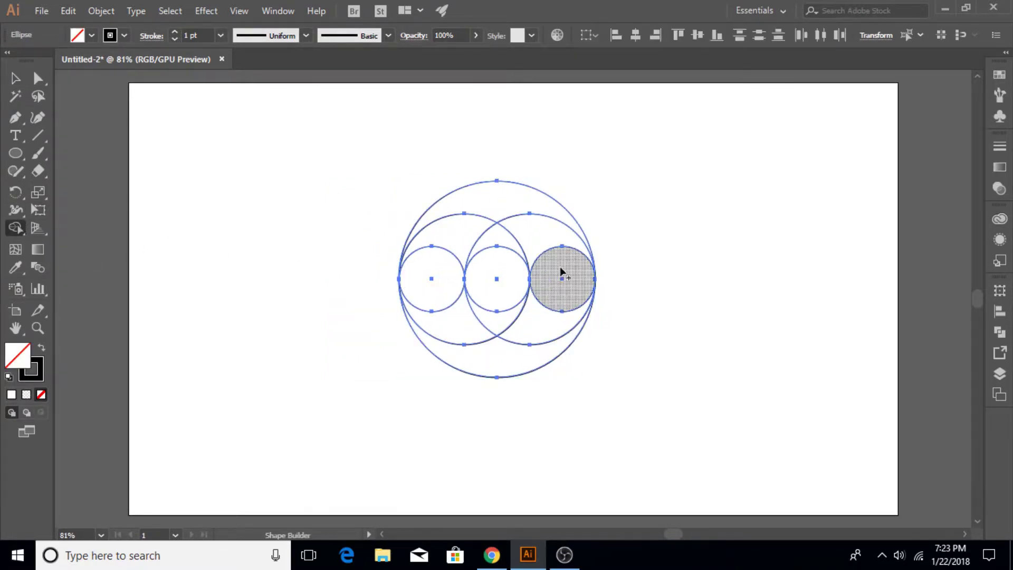
mouse_move(562, 271)
left_mouse_down()
mouse_move(537, 217)
mouse_move(575, 250)
left_mouse_up()
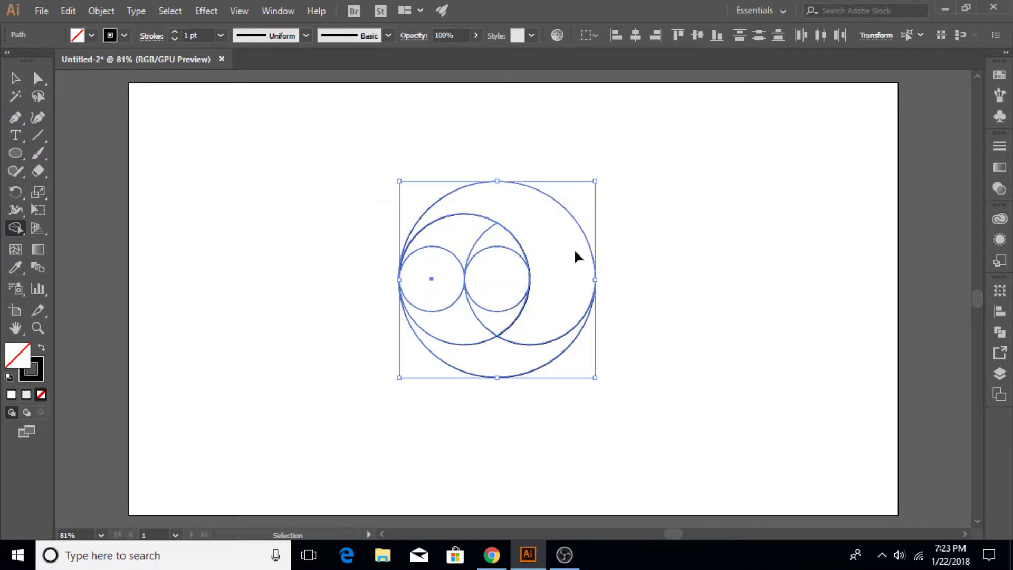
left_click_drag(546, 352, 431, 312)
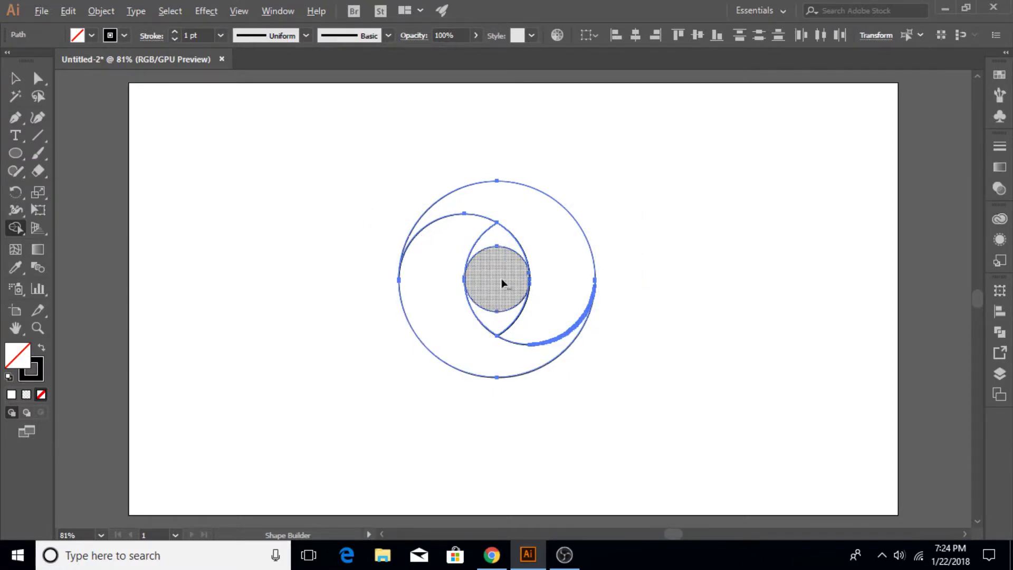
left_click(15, 79)
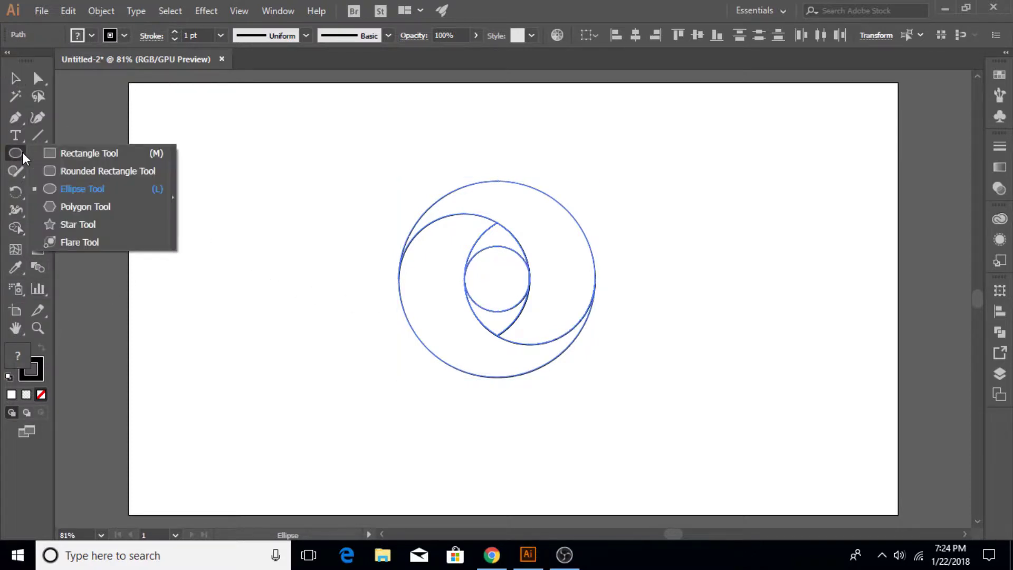
Step: Draw an artboard-sized rectangle and give it a radial gradient fill
left_click_drag(21, 152, 75, 153)
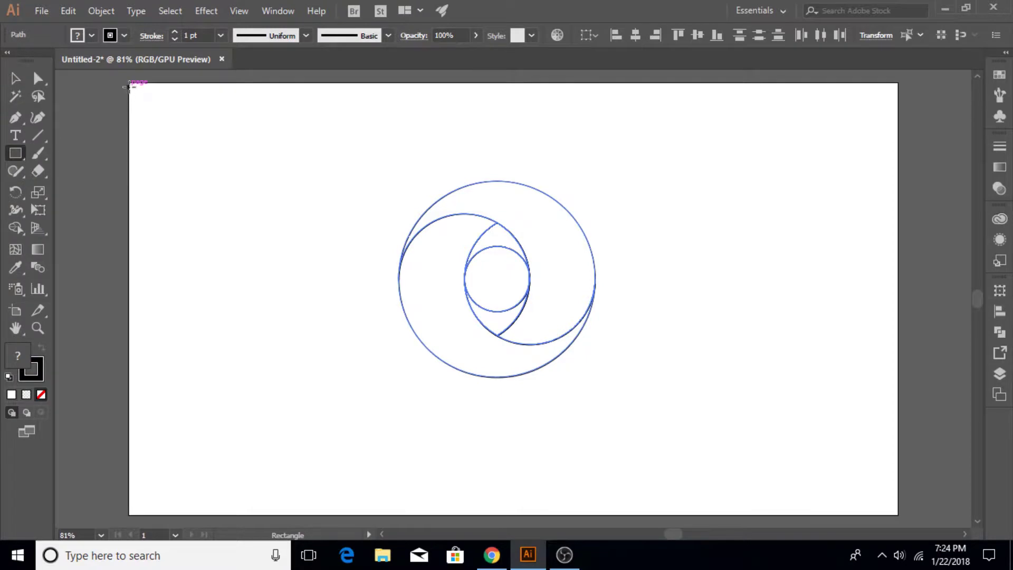
mouse_move(129, 82)
left_mouse_down()
mouse_move(269, 173)
mouse_move(899, 515)
left_mouse_up()
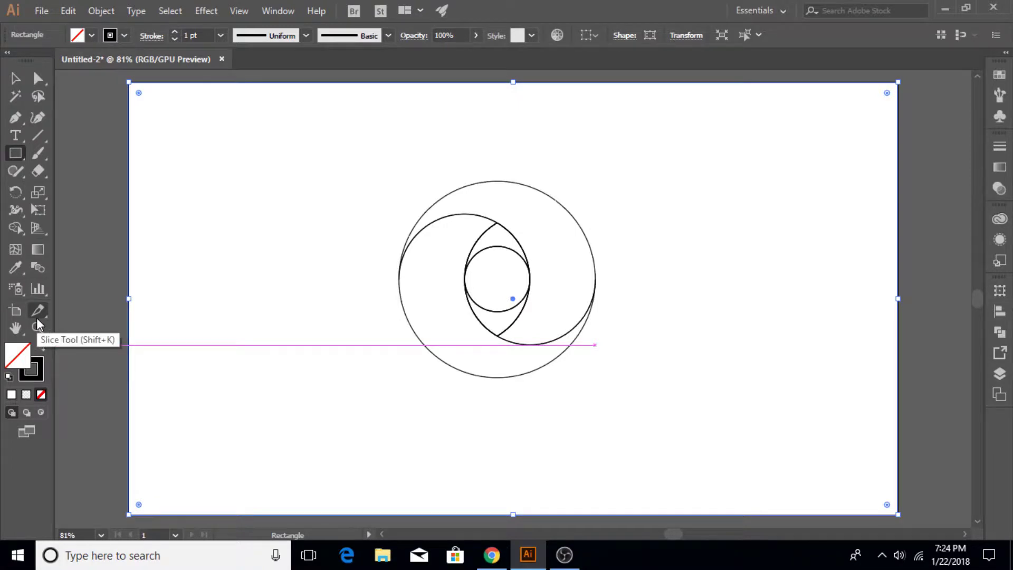
left_click(92, 35)
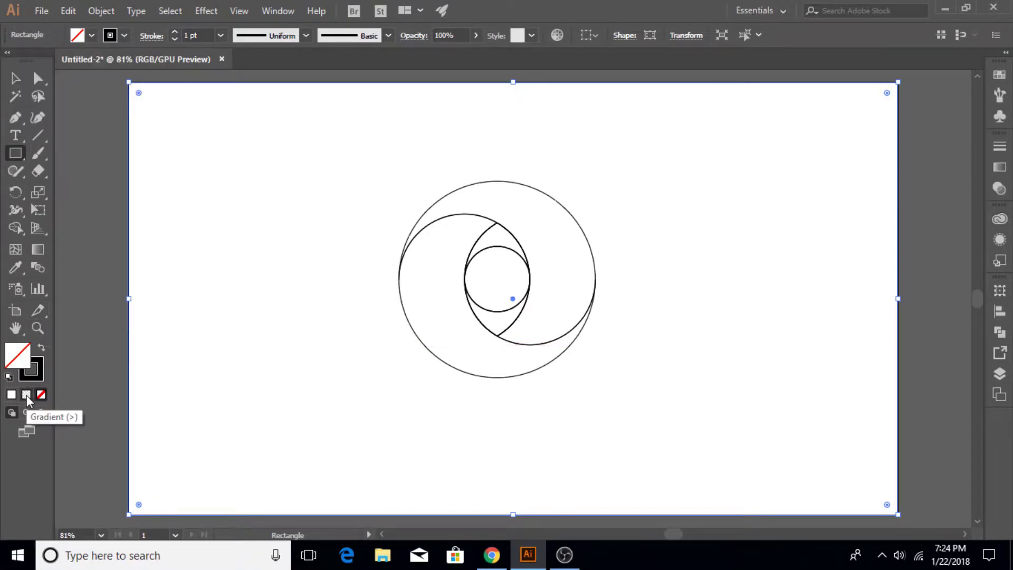
left_click(91, 36)
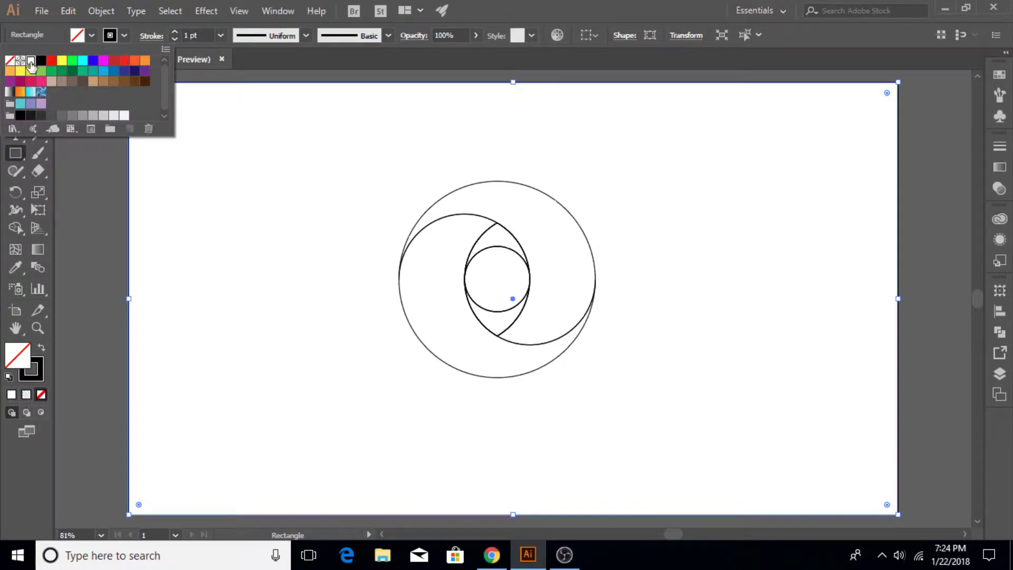
left_click(30, 61)
left_click(26, 395)
left_click(26, 395)
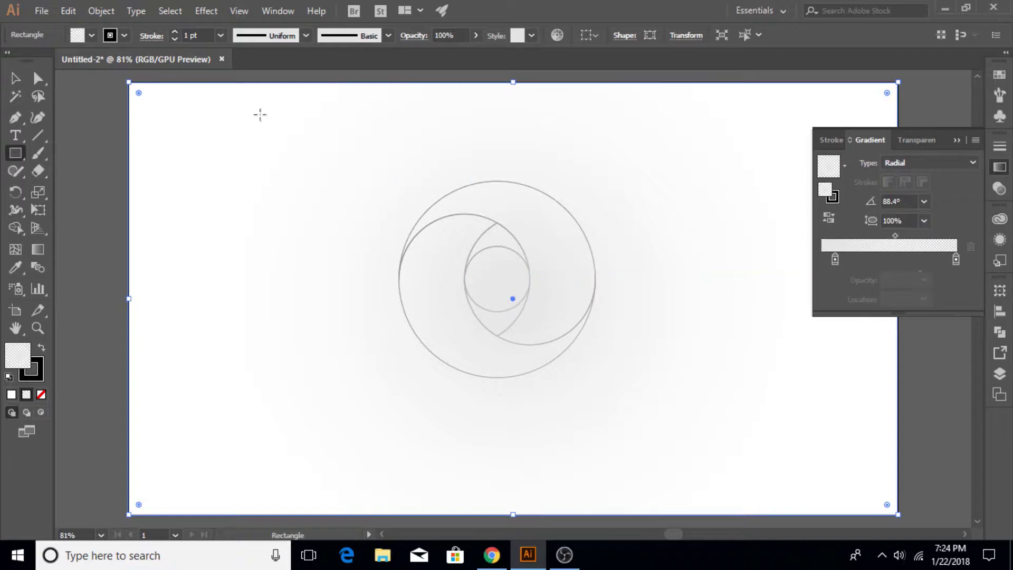
Step: Set the gradient stops to dark green 003F07 at 0% and black at the outer end
left_click(15, 78)
left_click_drag(835, 259, 821, 259)
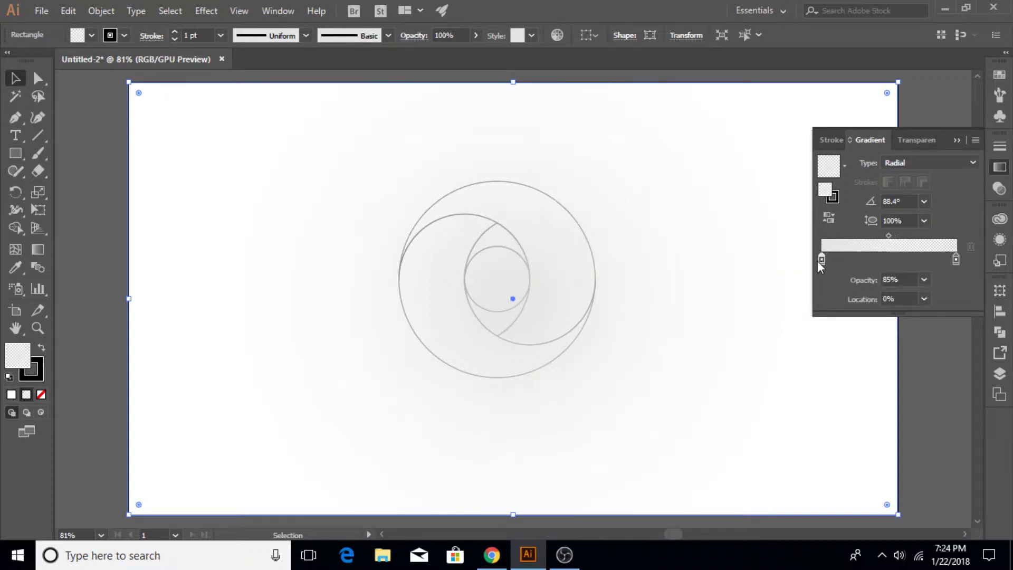
double_click(822, 258)
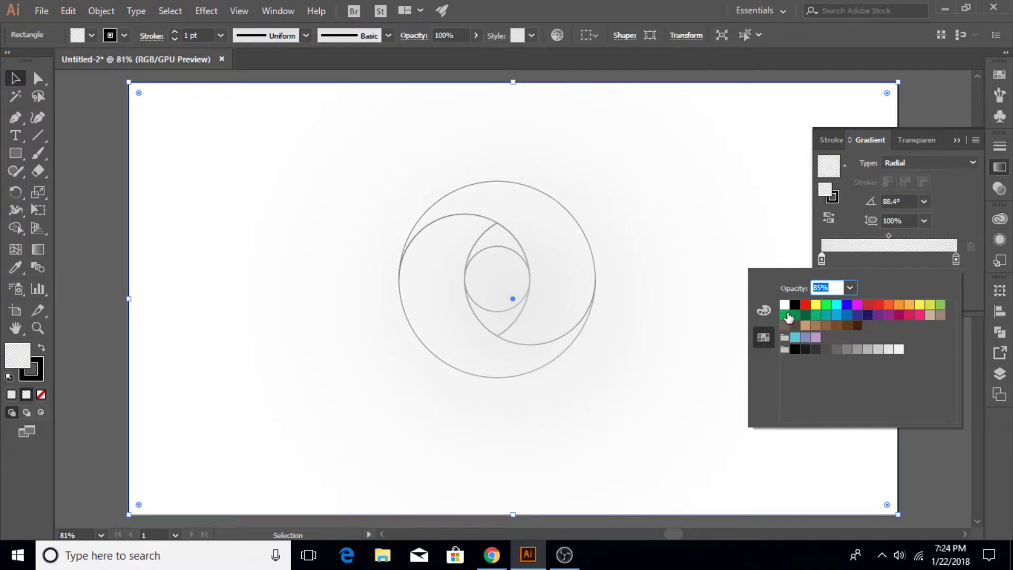
left_click(764, 311)
left_click_drag(836, 410, 845, 409)
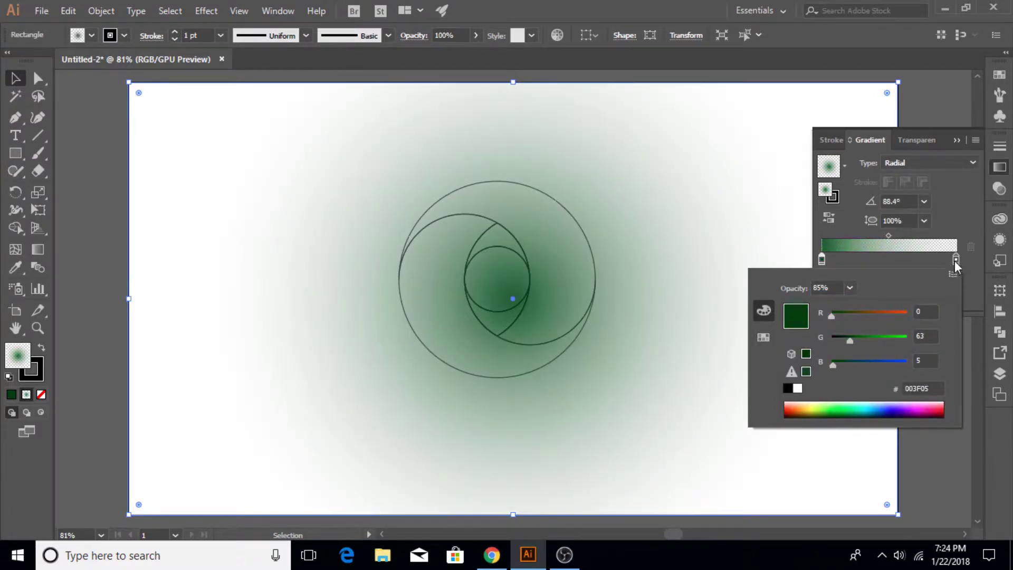
double_click(956, 259)
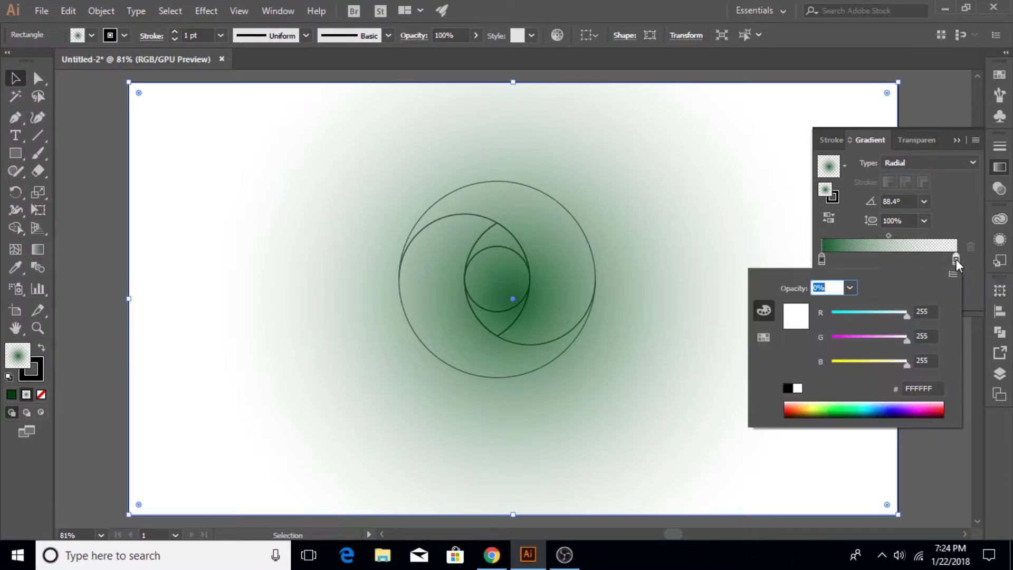
left_click(763, 337)
left_click(795, 349)
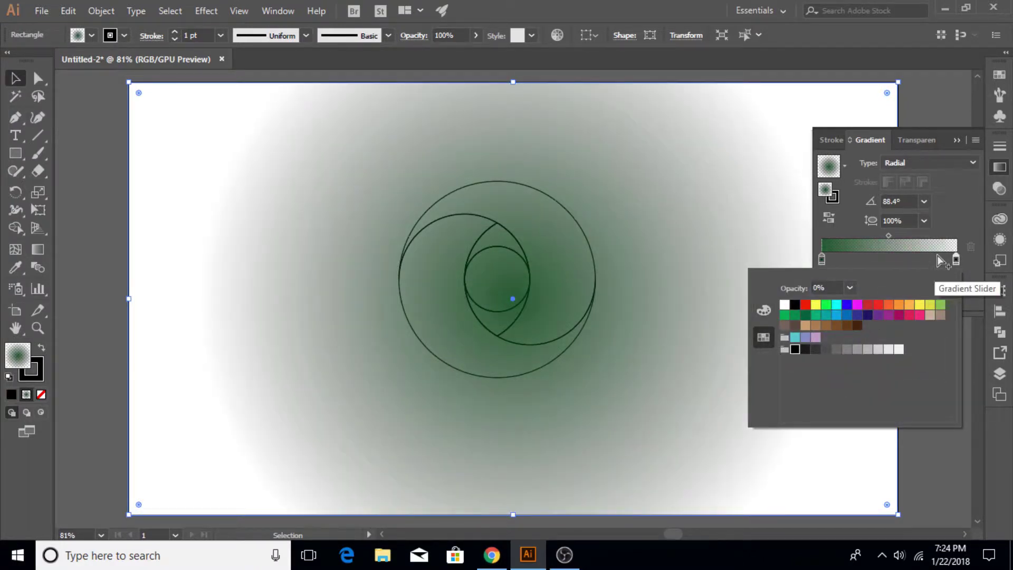
left_click(951, 224)
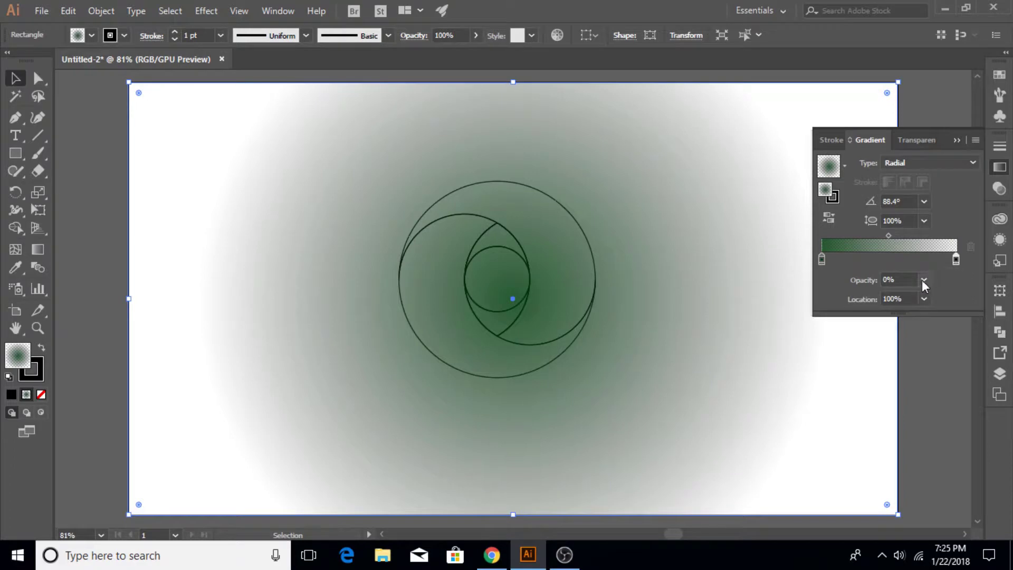
Step: Make both gradient stops 100% opaque and shift the midpoint to about 44%
left_click(924, 280)
left_click(950, 455)
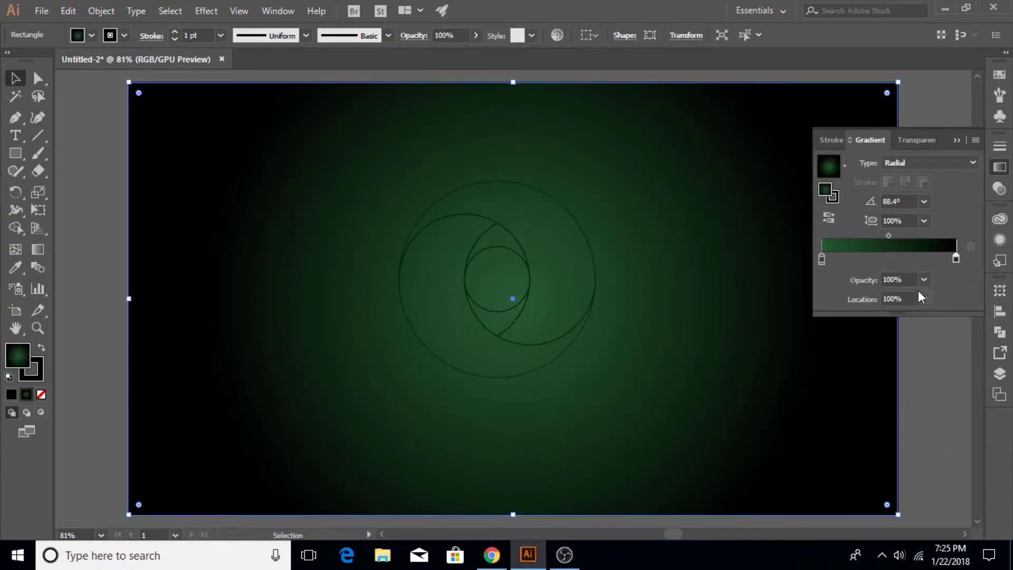
left_click(821, 258)
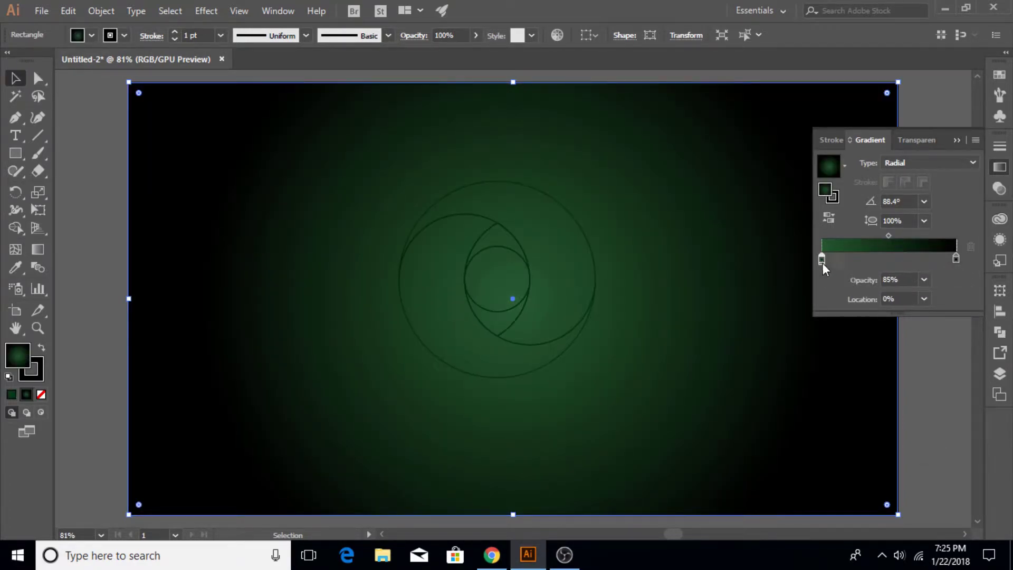
left_click(924, 280)
left_click(961, 457)
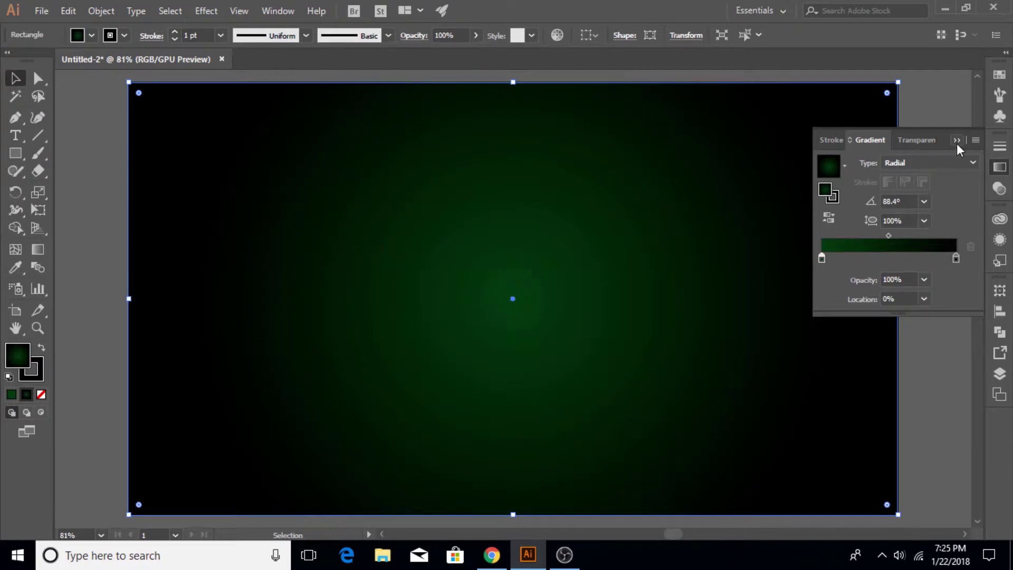
left_click_drag(889, 236, 879, 235)
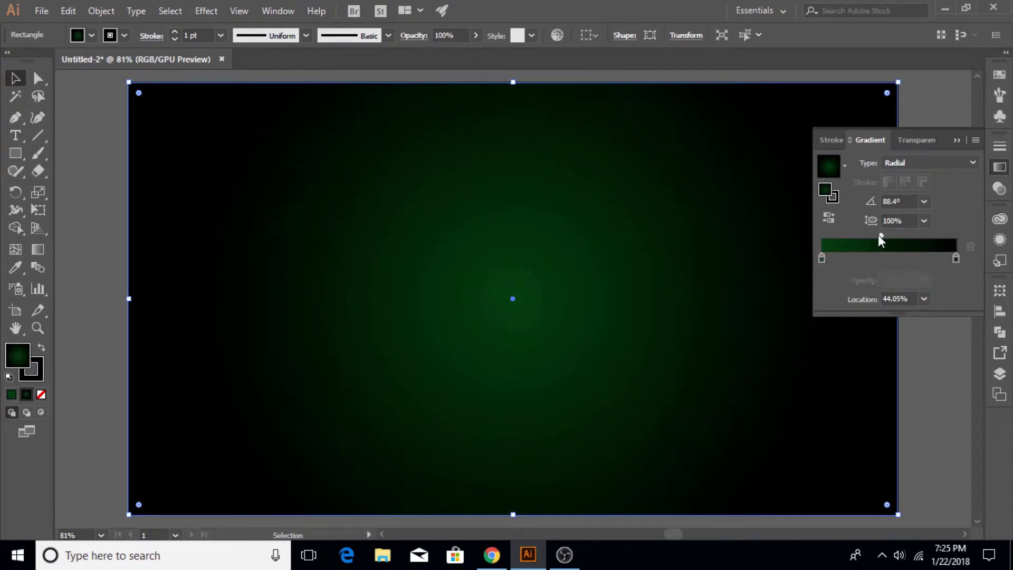
left_click(955, 141)
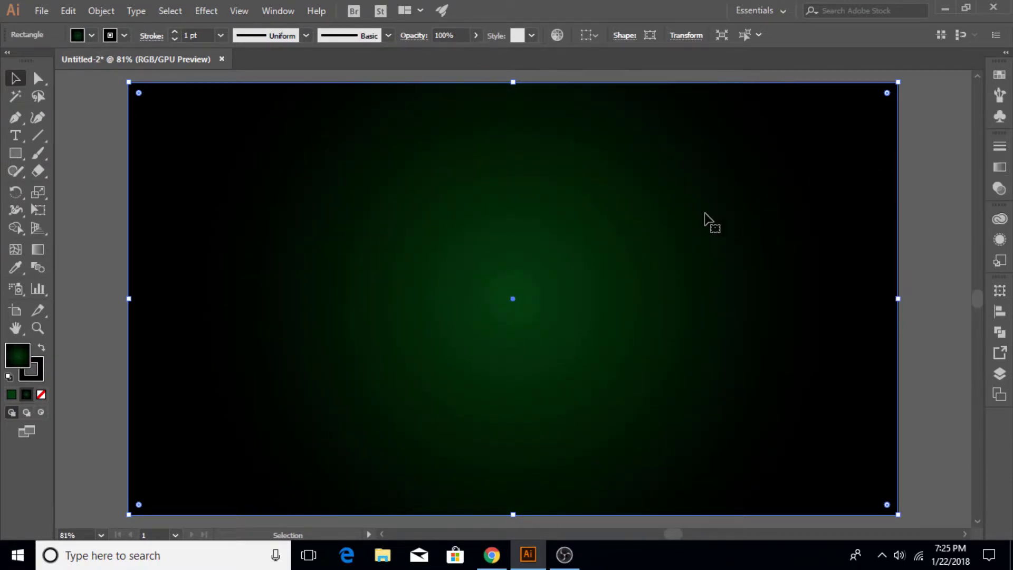
Step: Send the gradient rectangle to back, then lock it via Object > Lock > Selection
right_click(714, 159)
mouse_move(756, 390)
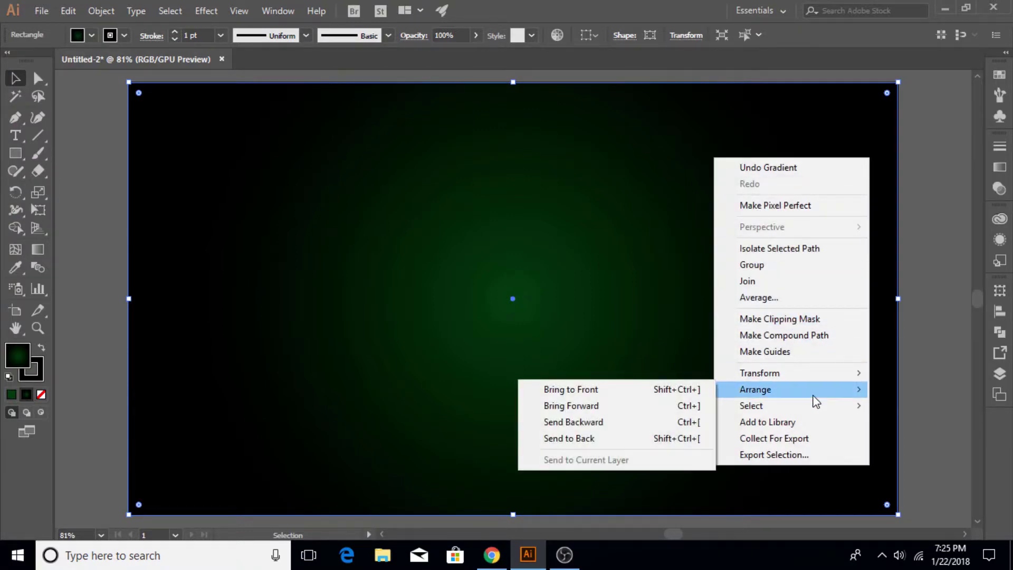
left_click(612, 439)
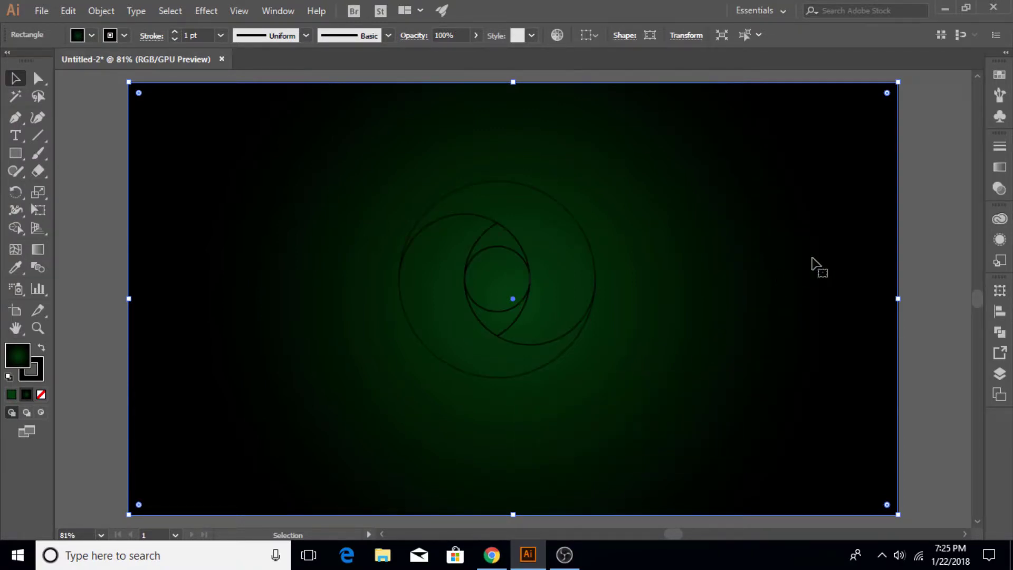
left_click(927, 222)
left_click(282, 248)
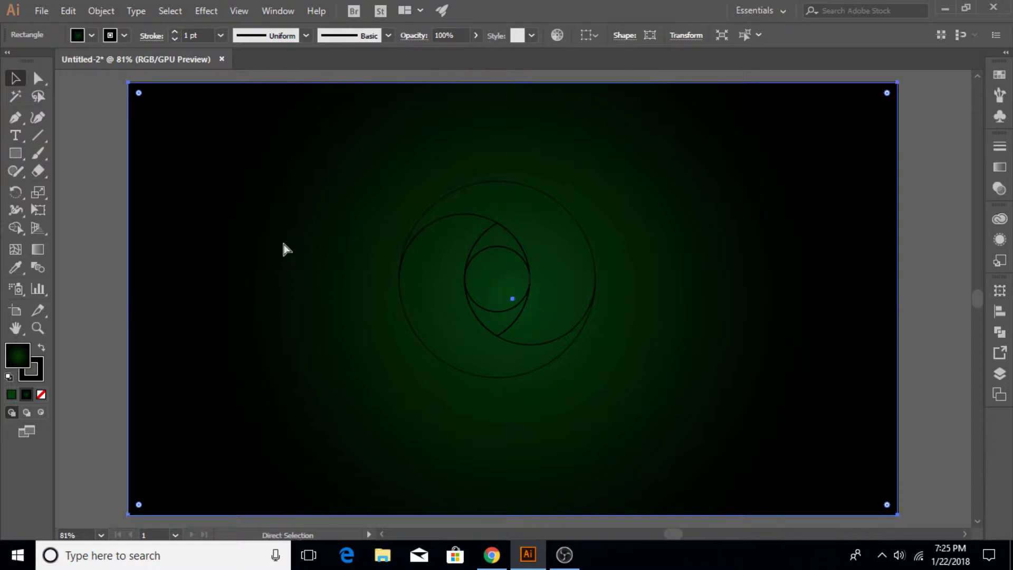
left_click(101, 11)
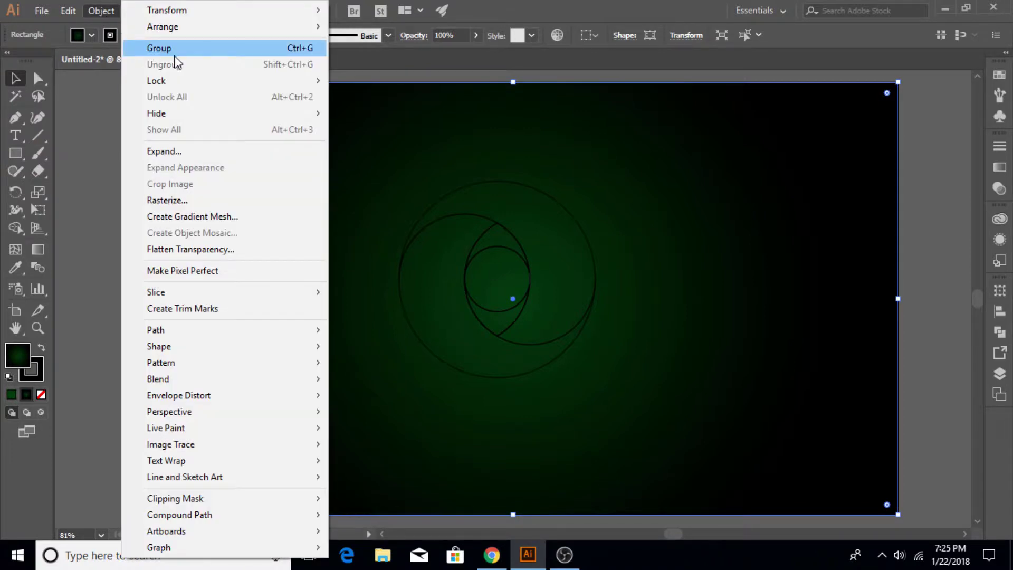
mouse_move(156, 81)
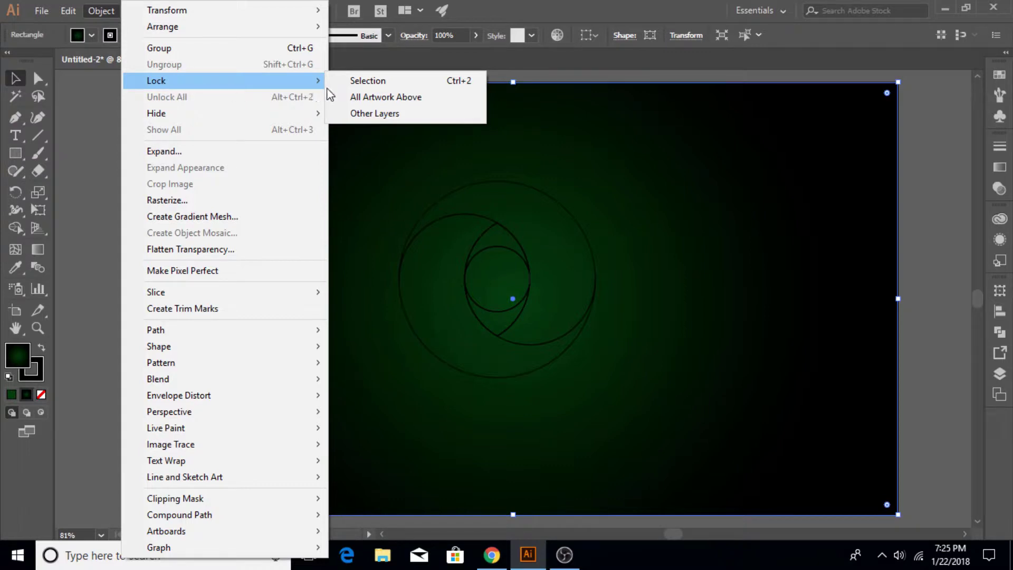
left_click(370, 84)
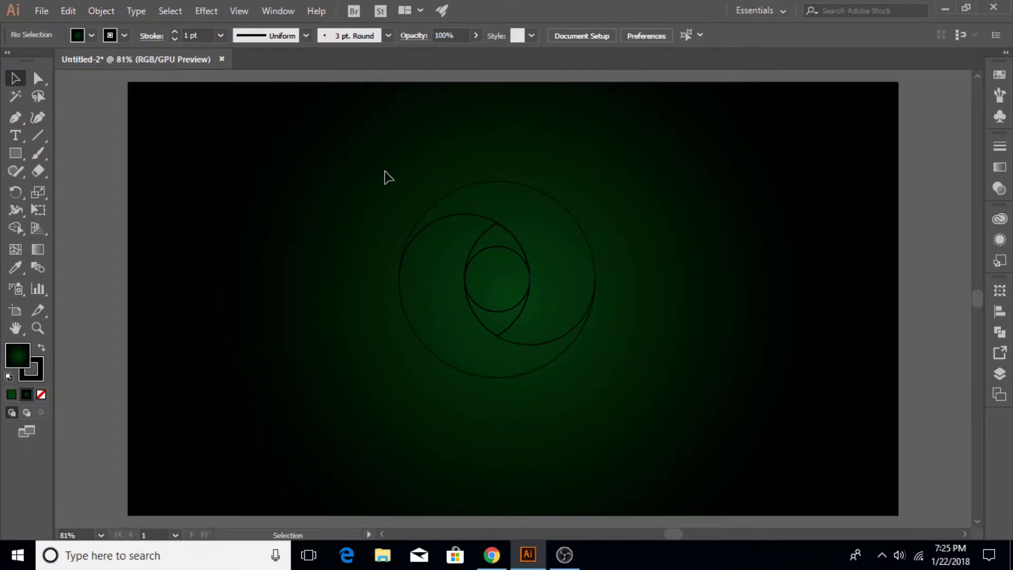
Step: Fill all the circle shapes with a white radial gradient
left_click_drag(385, 175, 602, 402)
left_click(83, 37)
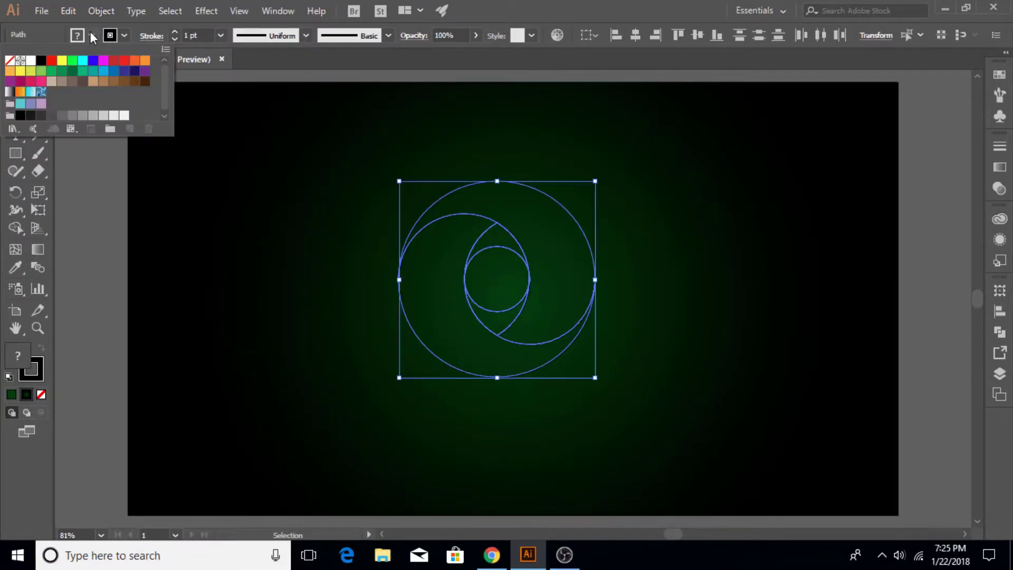
left_click(32, 62)
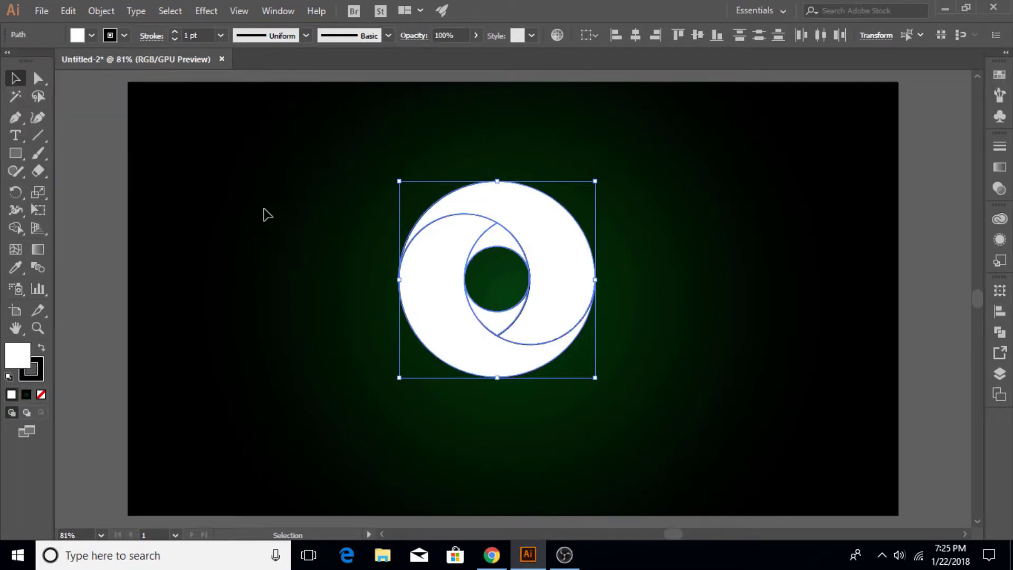
left_click_drag(294, 147, 441, 264)
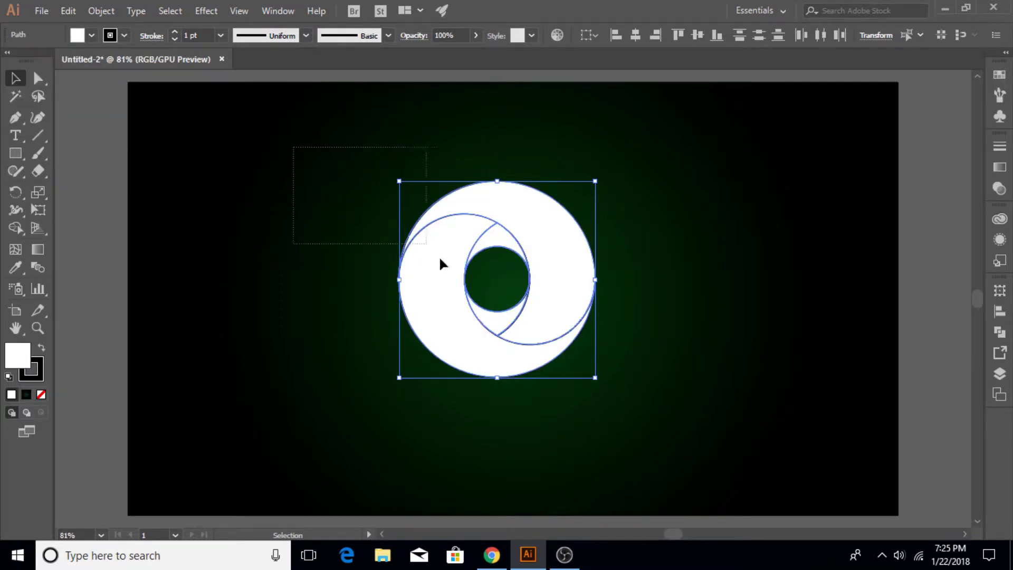
left_click(26, 395)
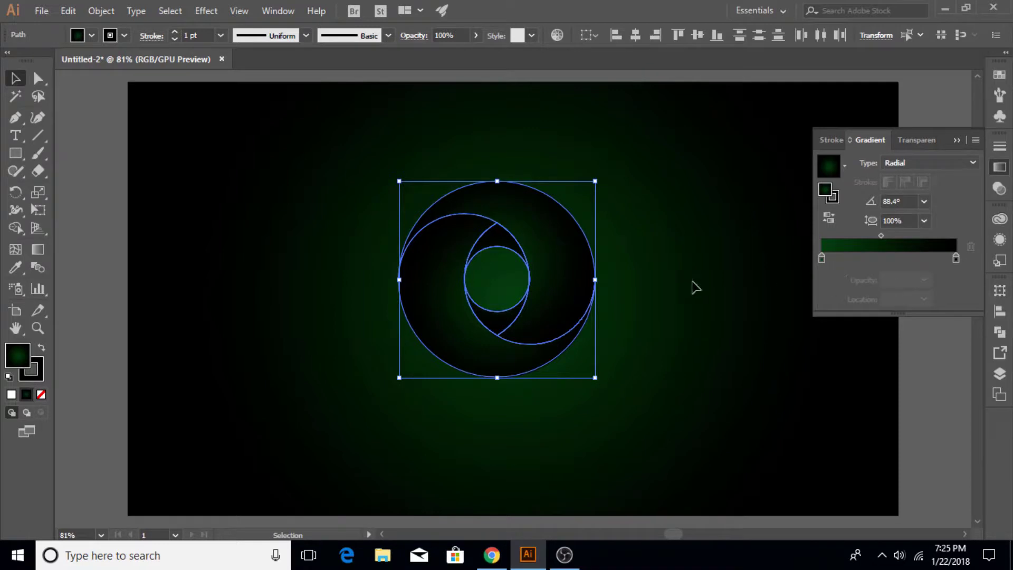
left_click(694, 287)
Step: Set the right crescent's gradient start stop to red and the left crescent's to dark blue
left_click(569, 278)
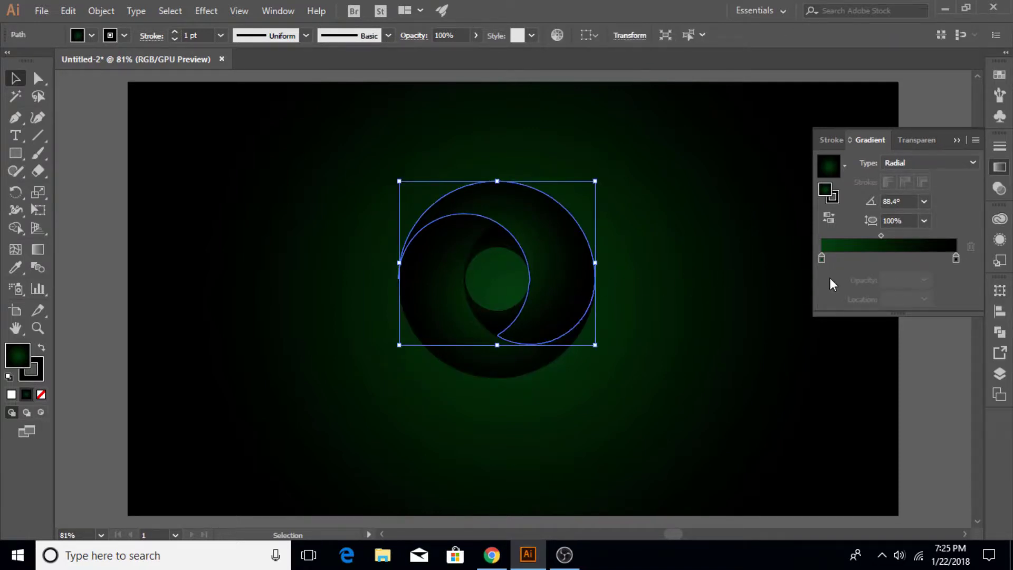
double_click(822, 258)
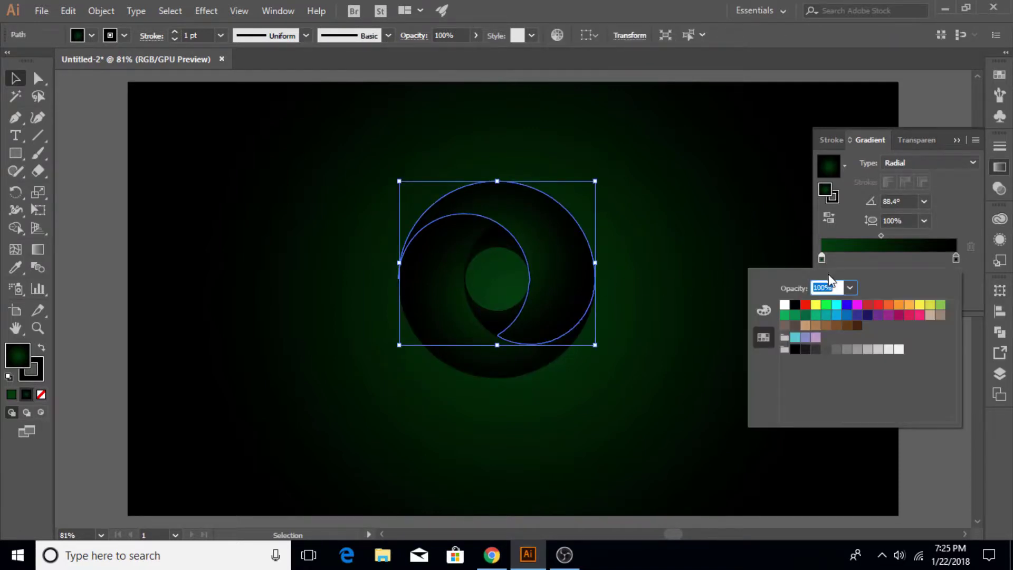
left_click(869, 305)
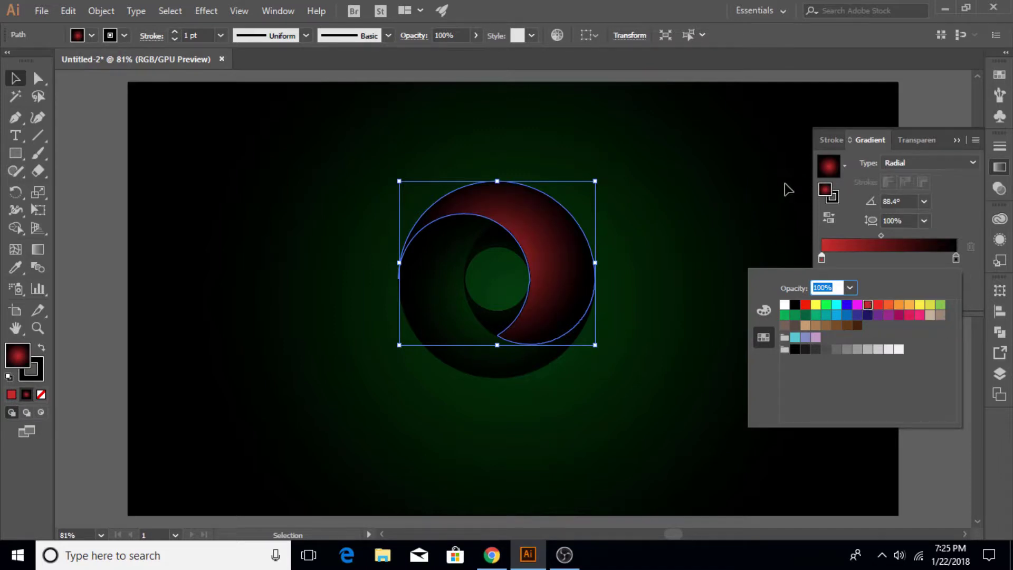
left_click(749, 203)
left_click(464, 357)
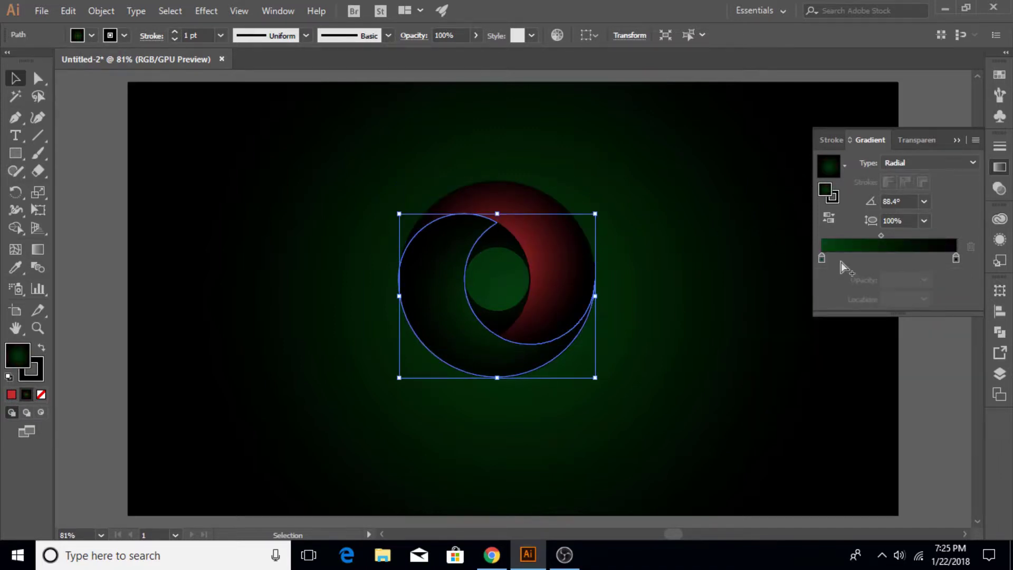
double_click(821, 258)
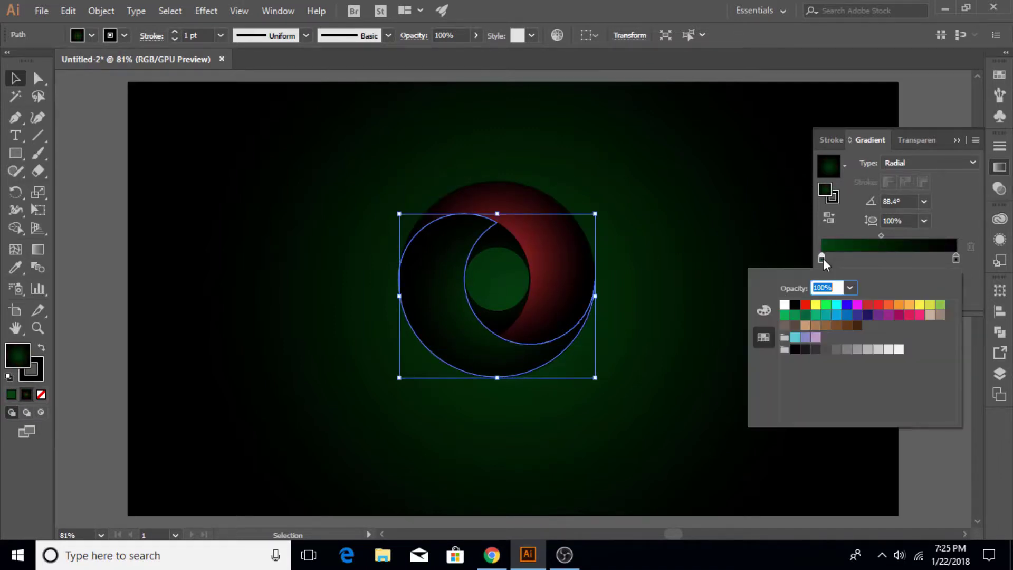
left_click(867, 316)
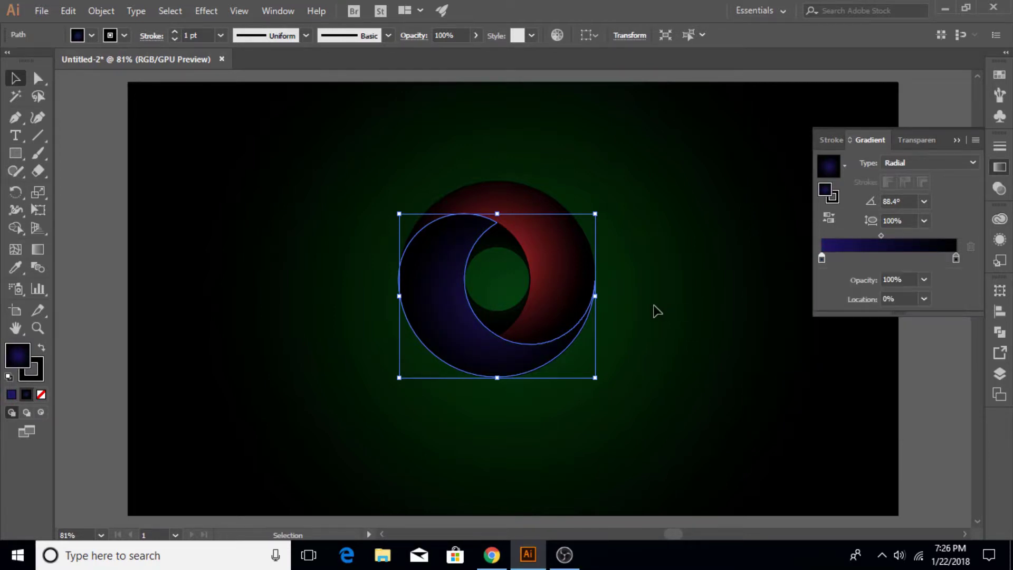
left_click(654, 310)
left_click(503, 257)
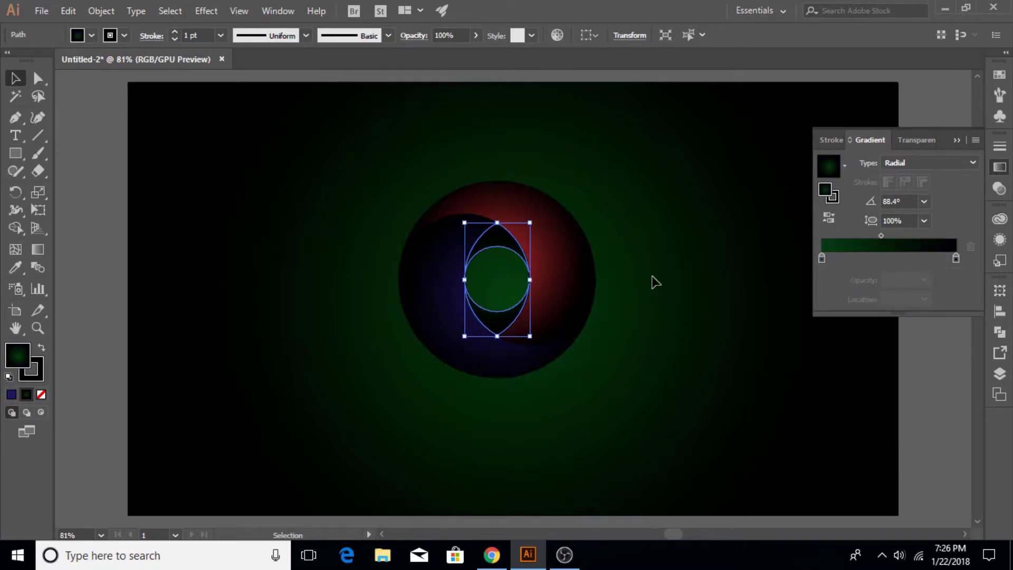
Step: Make the lens gradient's left stop orange and shift its midpoint toward the dark end
double_click(822, 258)
left_click(889, 306)
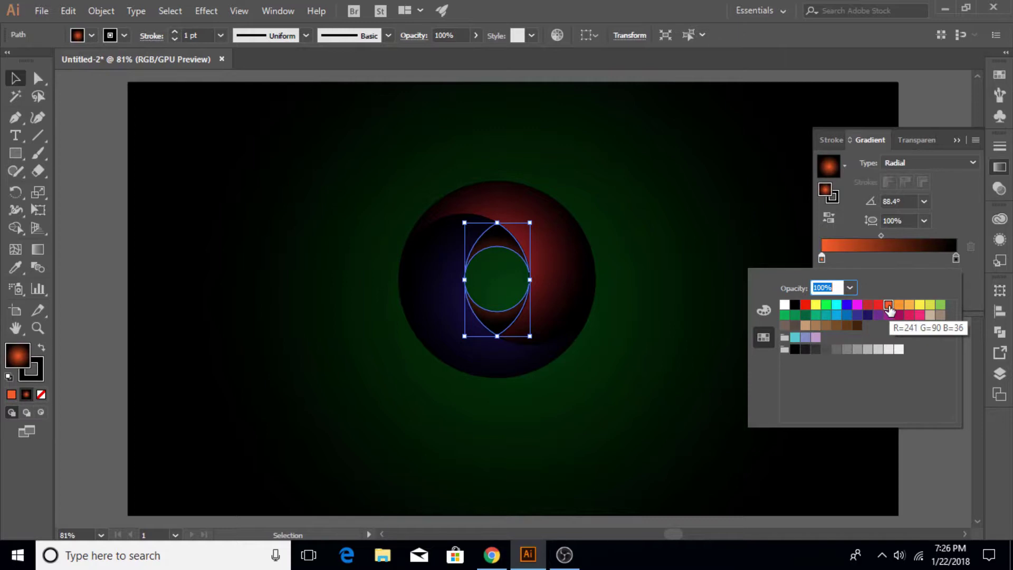
left_click(881, 235)
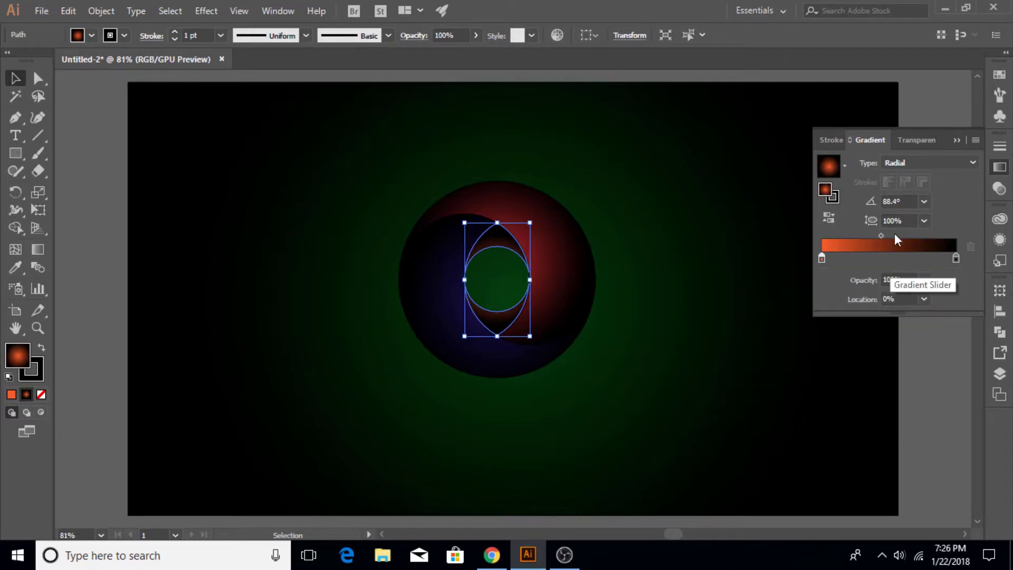
left_click_drag(881, 235, 929, 236)
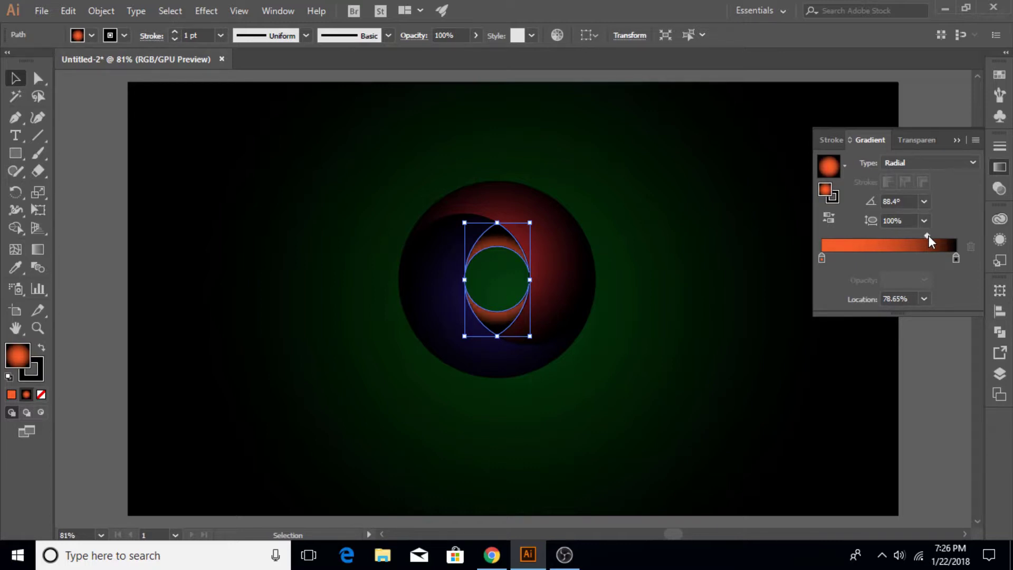
left_click(759, 234)
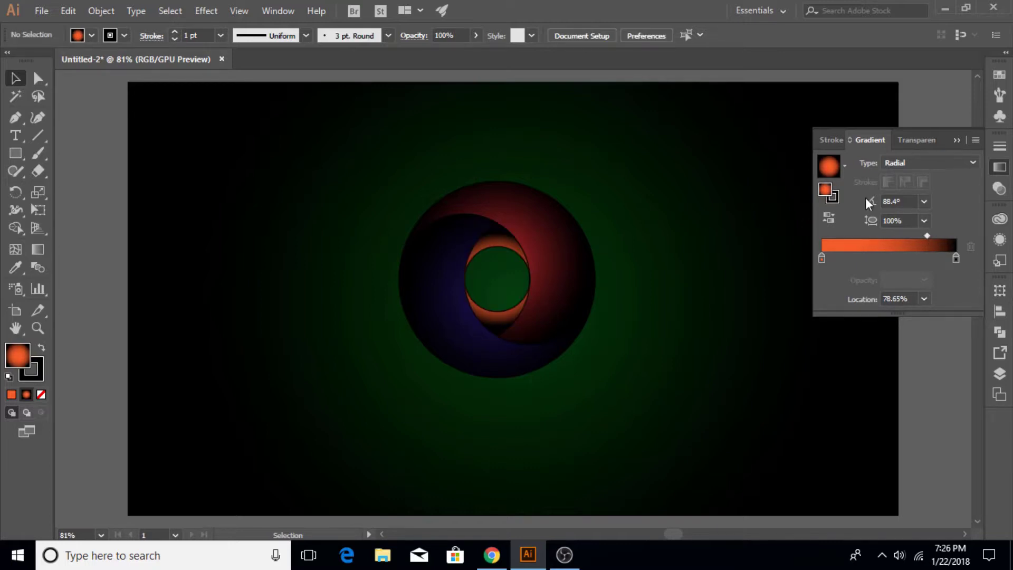
Step: Set the lens gradient's right stop to black with the midpoint at 87%
double_click(957, 258)
left_click(814, 350)
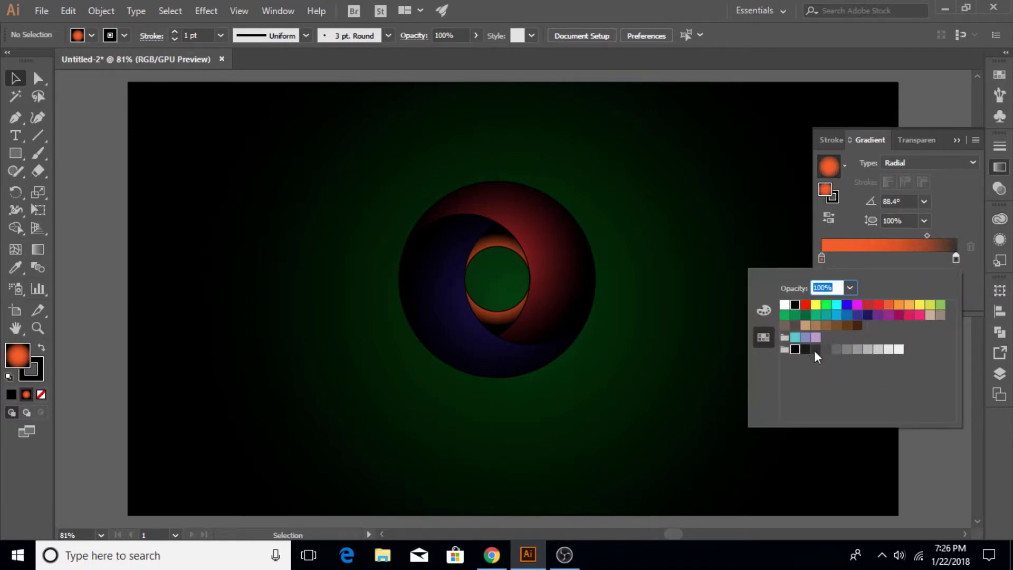
left_click(504, 303)
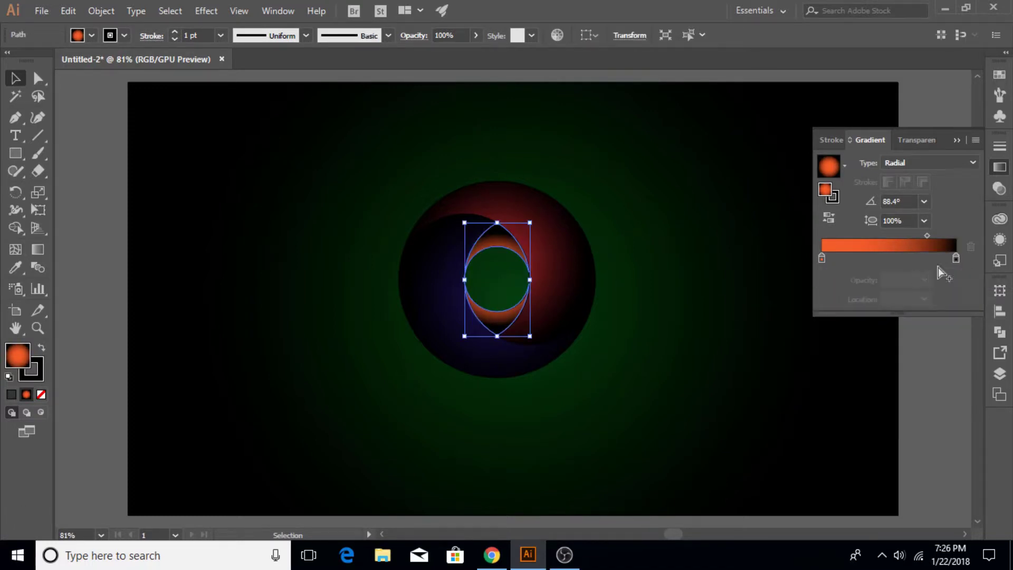
double_click(956, 259)
left_click(815, 349)
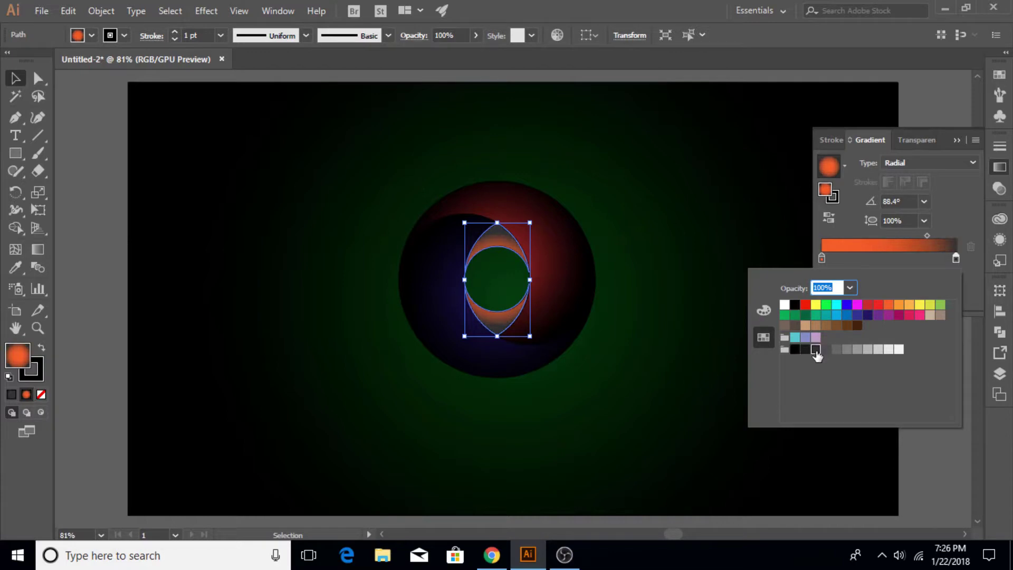
left_click(806, 349)
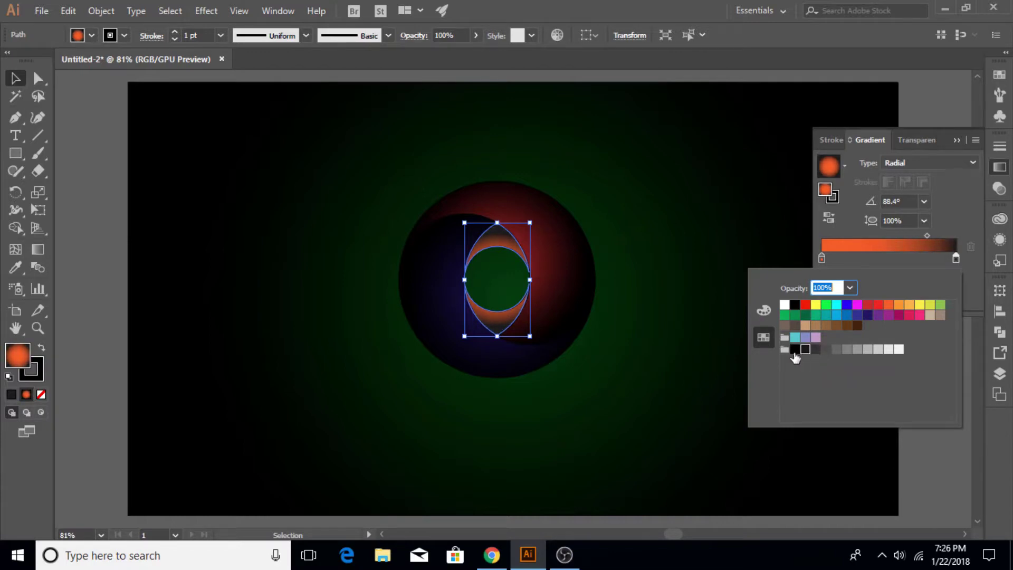
left_click(795, 349)
left_click(928, 236)
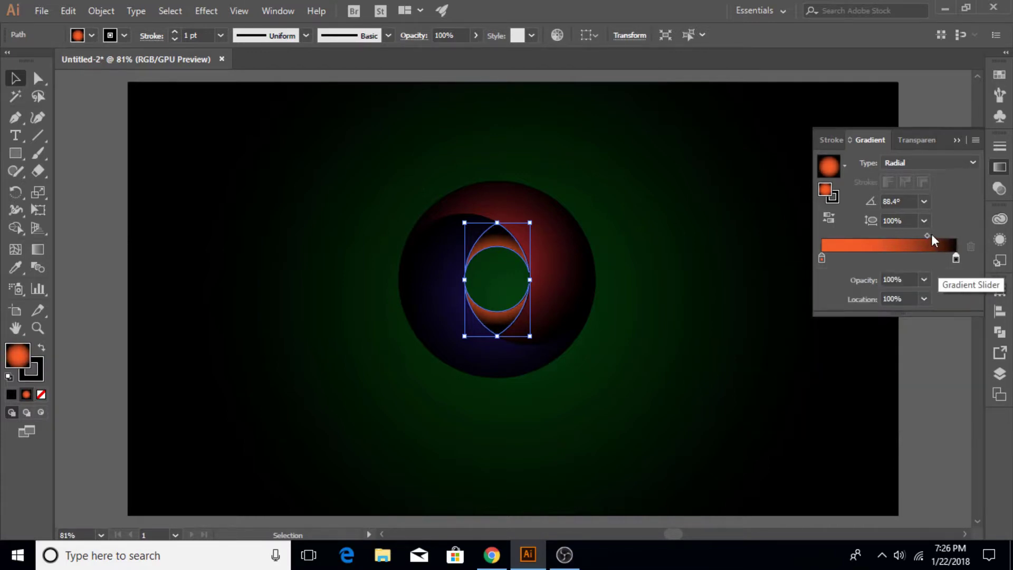
left_click_drag(928, 236, 938, 236)
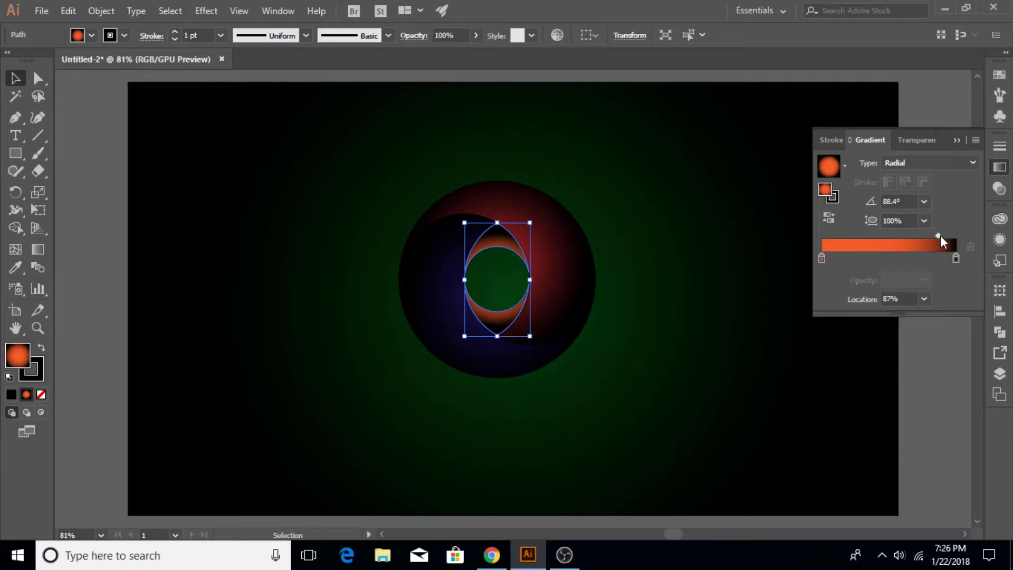
left_click(743, 299)
Step: Shift the blue crescent's gradient midpoint right to about 73%, and check the red circle
left_click(454, 298)
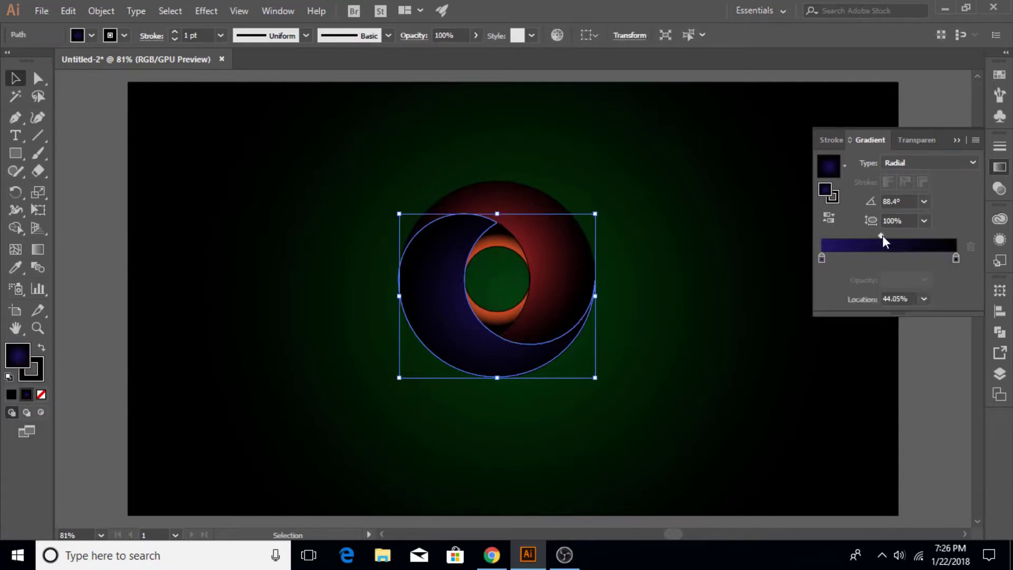
left_click_drag(882, 236, 920, 234)
left_click(572, 265)
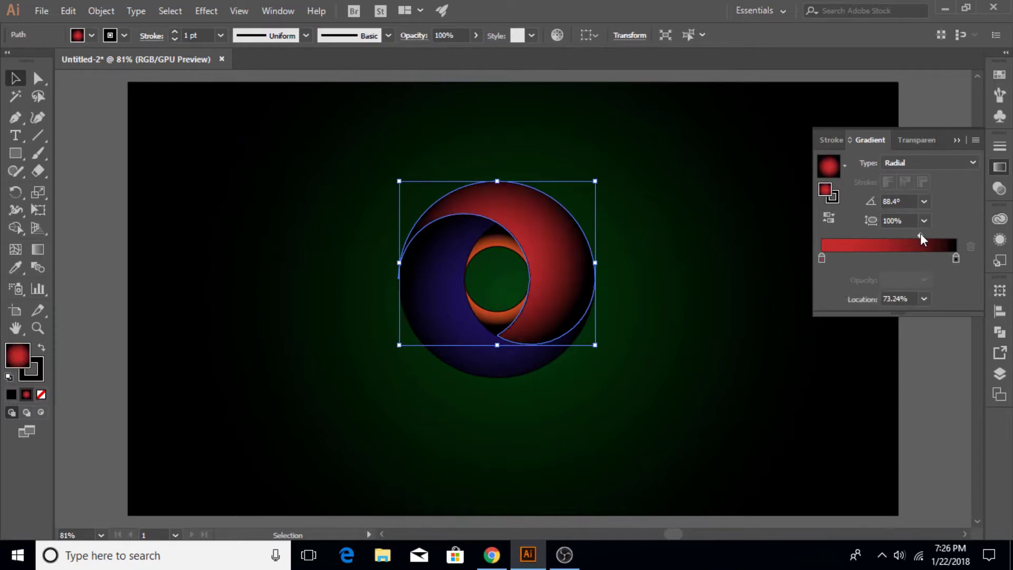
left_click(733, 239)
left_click(971, 131)
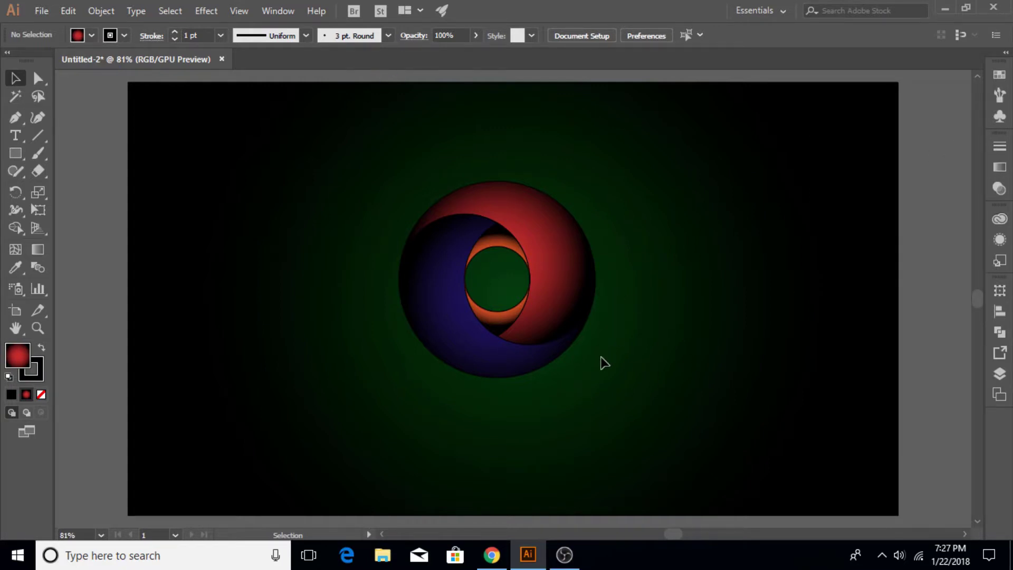
Step: Set the stroke of all circle pieces to None
left_click_drag(425, 186, 626, 400)
left_click(78, 36)
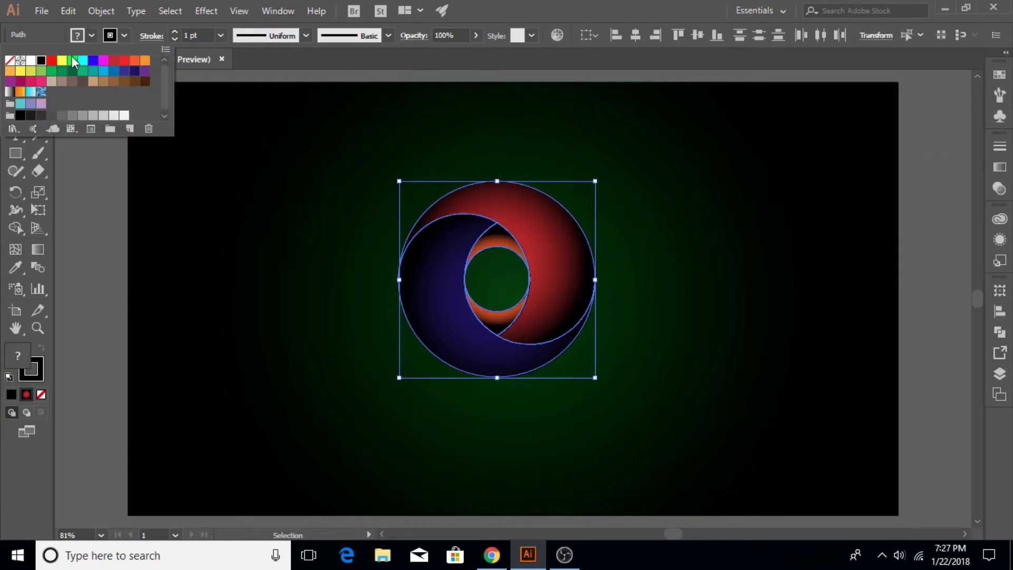
left_click(9, 60)
left_click(79, 235)
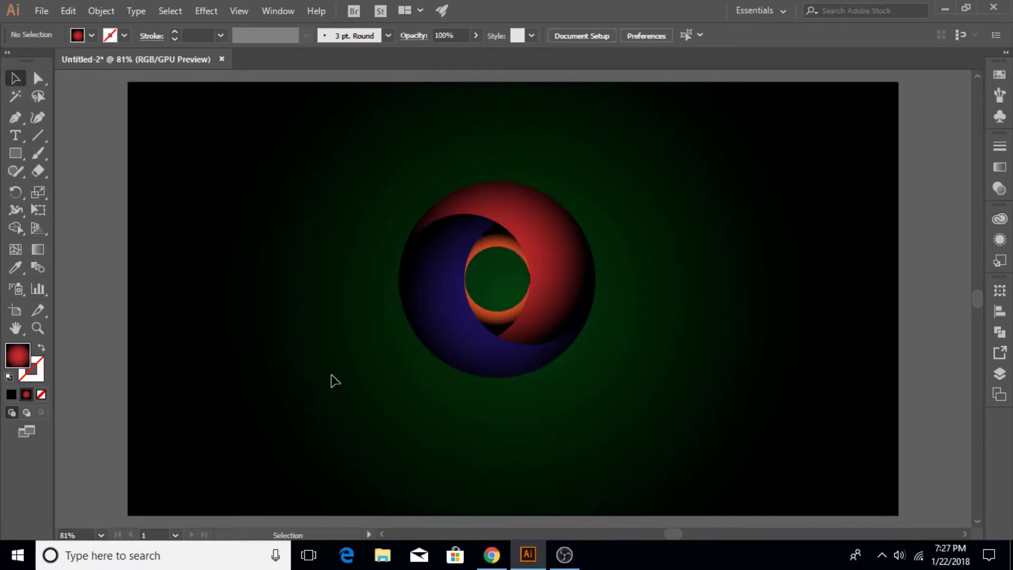
Step: Give the lens a lighter orange left stop and switch its gradient to Linear
left_click(478, 306)
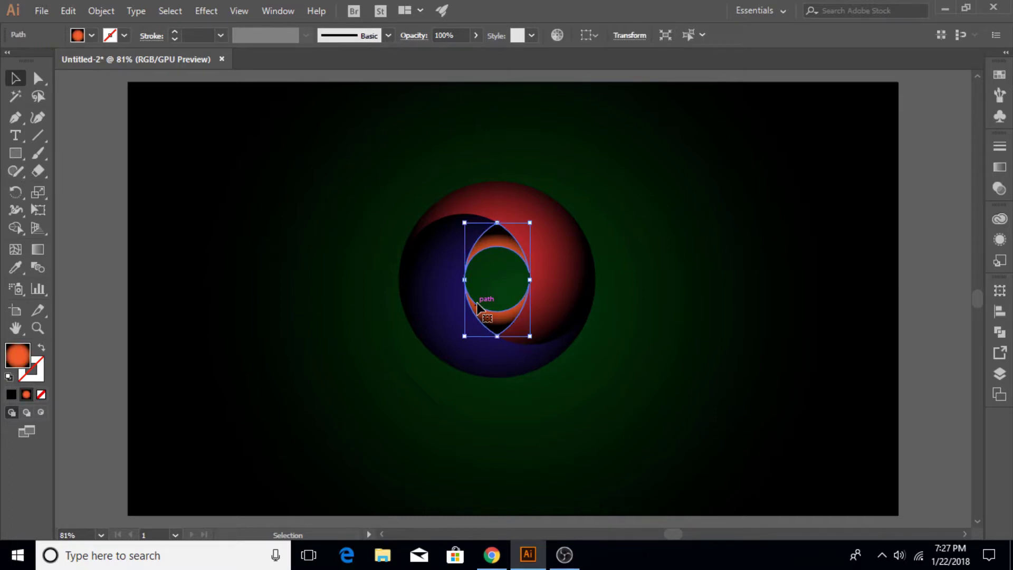
left_click(1000, 167)
double_click(822, 258)
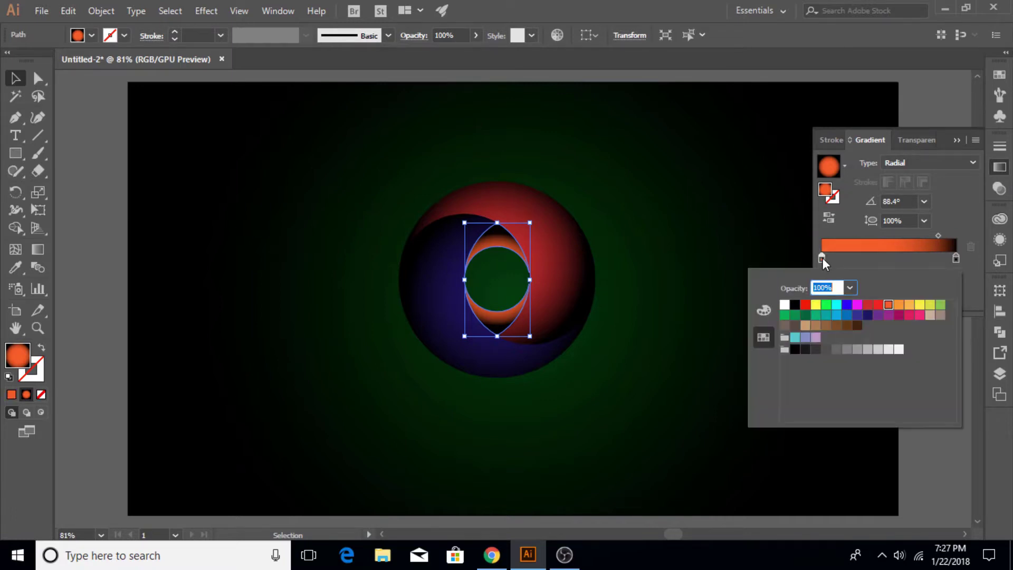
left_click(899, 306)
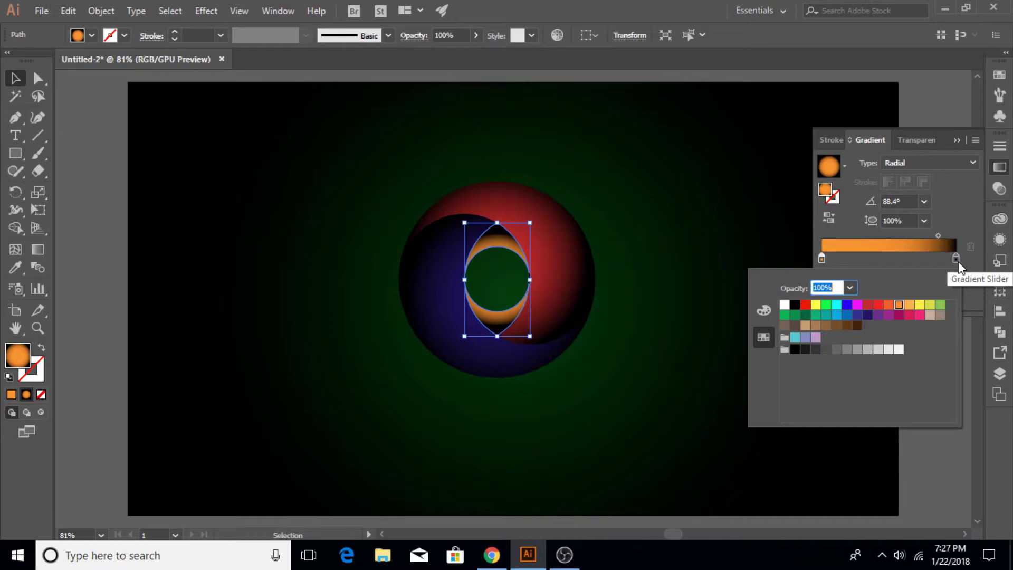
left_click(957, 170)
left_click(911, 177)
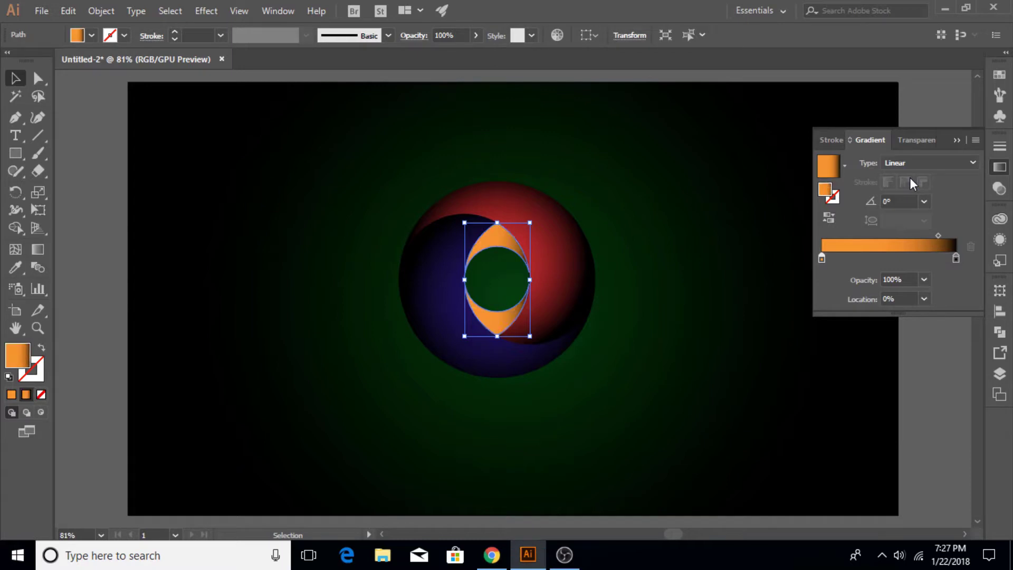
Step: Stretch the linear gradient horizontally across the lens with its midpoint at 56.19%
left_click(33, 249)
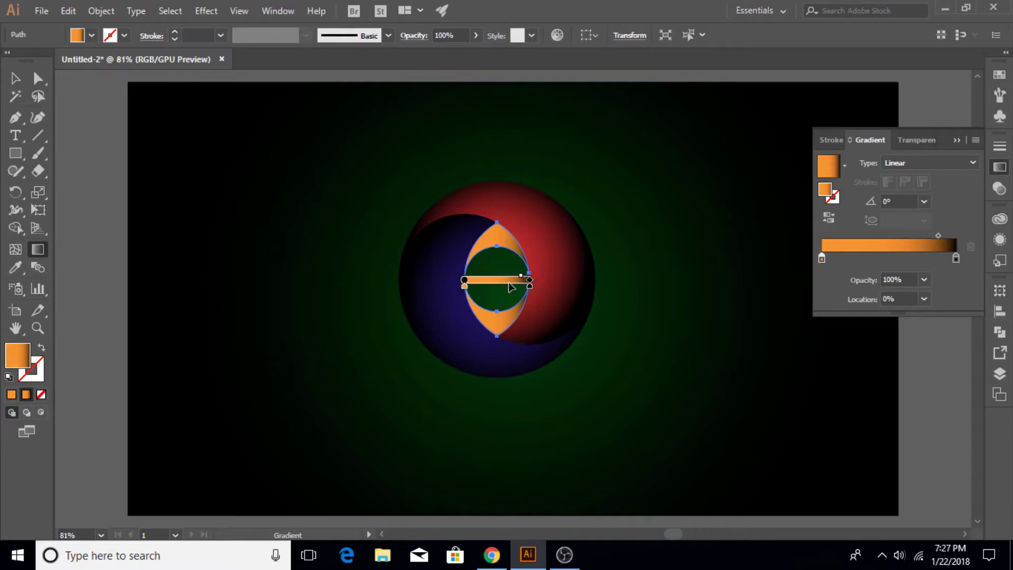
left_click_drag(509, 287, 478, 287)
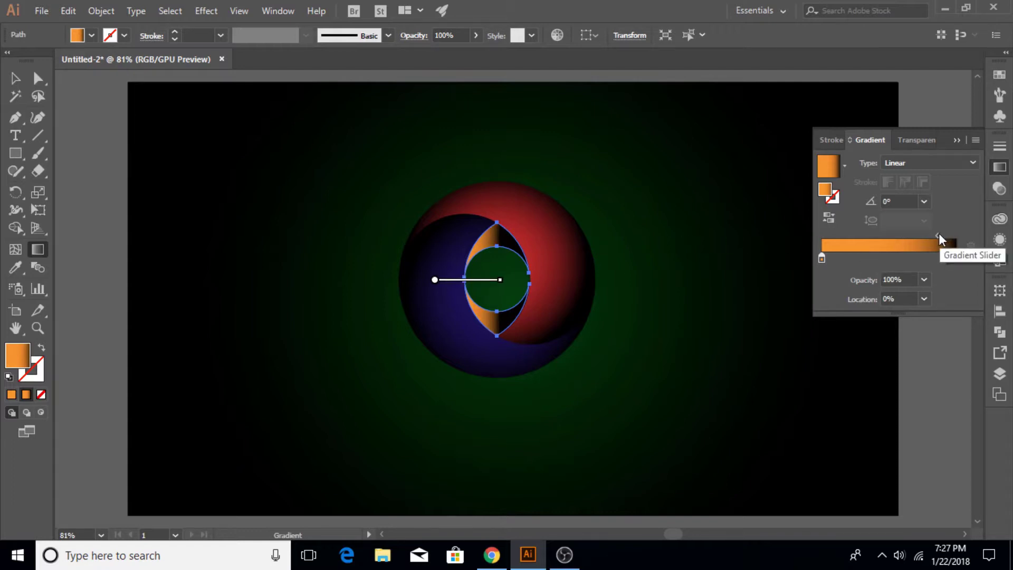
left_click_drag(939, 236, 898, 235)
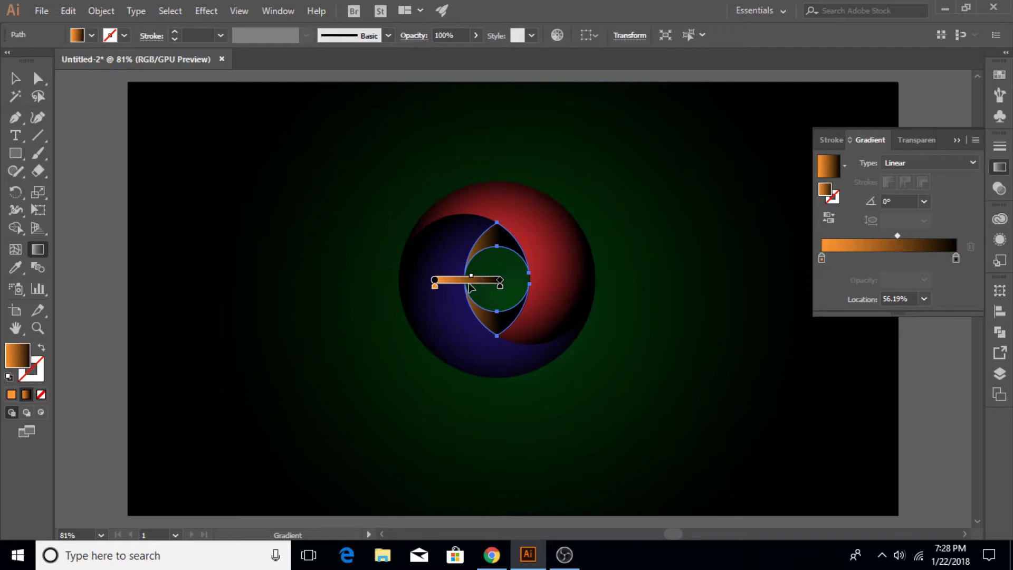
left_click_drag(469, 280, 500, 280)
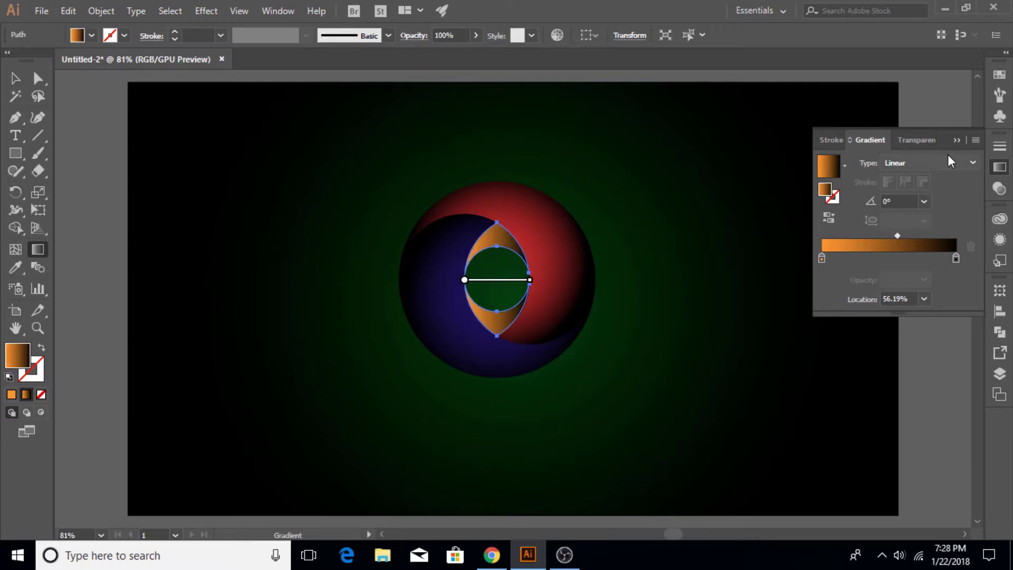
left_click(957, 140)
key("v")
left_click(224, 204)
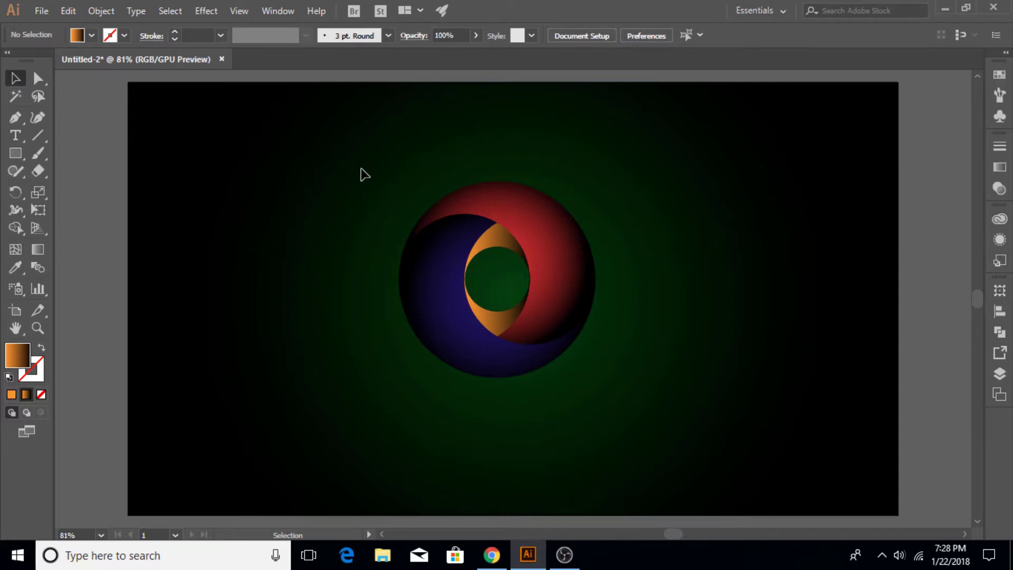
Step: Shrink the circle artwork slightly and move it to the left of the background
left_click_drag(362, 169, 631, 401)
left_click_drag(597, 183, 590, 186)
left_click_drag(561, 267, 432, 259)
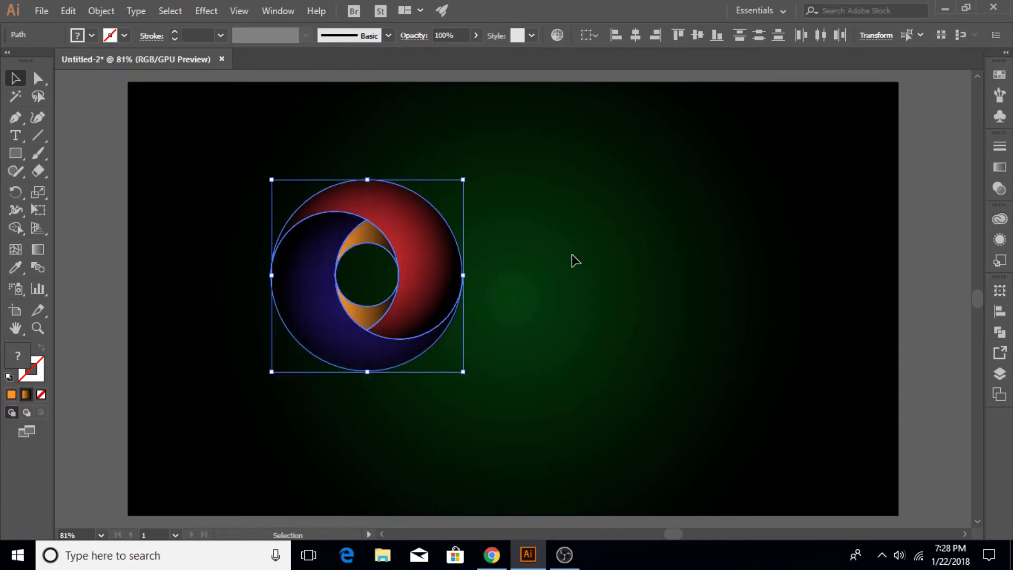
left_click(615, 259)
Step: Select the background rectangle from Layer 1 in the Layers panel
left_click(999, 375)
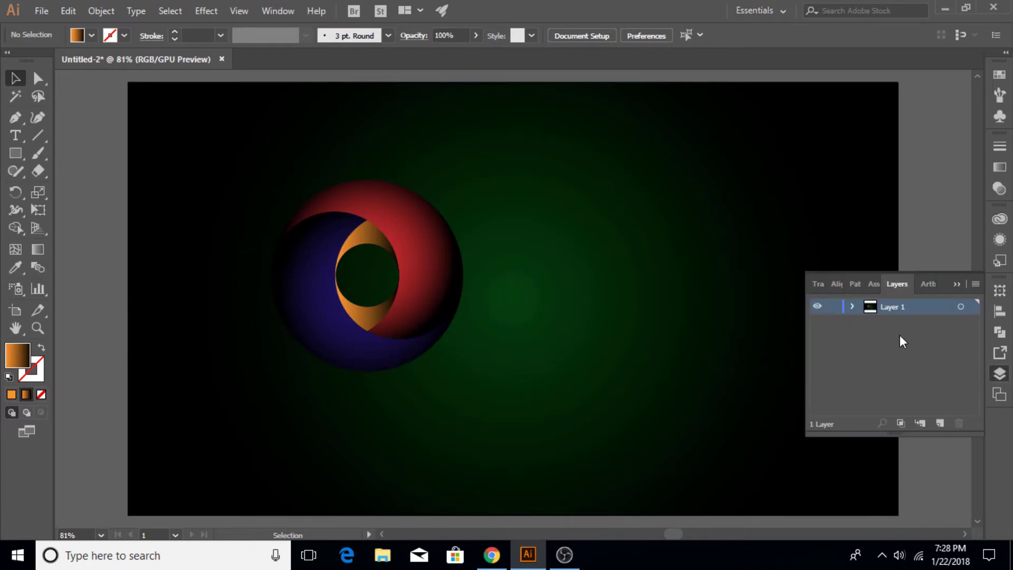
left_click(852, 307)
scroll(834, 378, "down", 3)
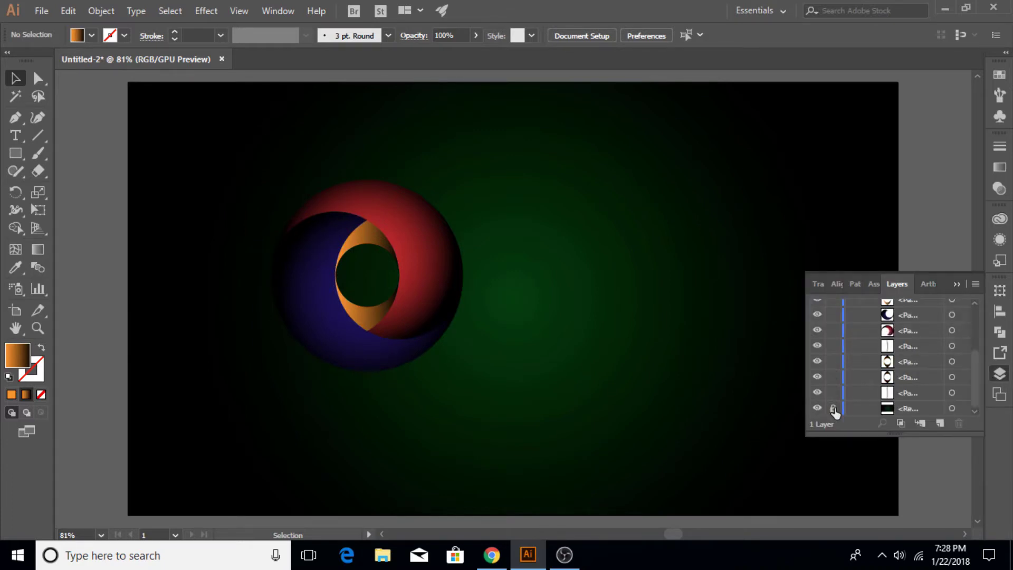
left_click(956, 284)
Step: Nudge the background gradient midpoint right and set a 70% aspect ratio at 0° angle
left_click(894, 245)
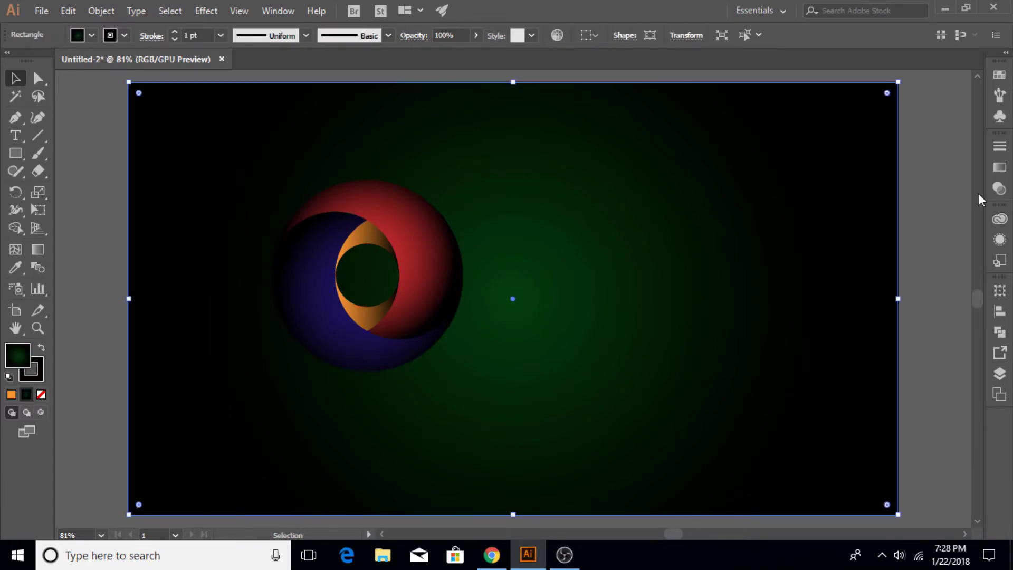
left_click(1000, 167)
left_click_drag(882, 235, 905, 236)
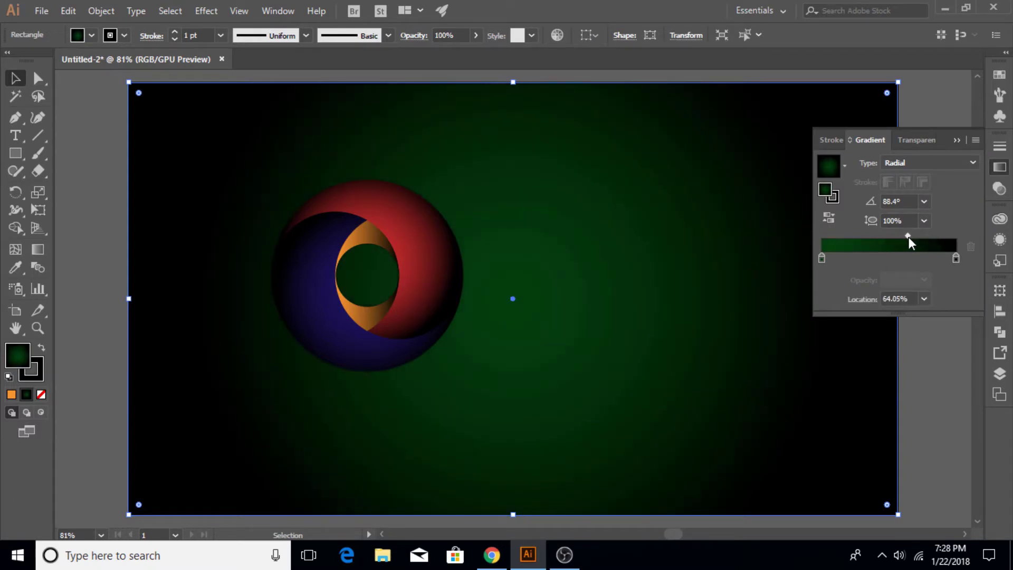
left_click(925, 218)
left_click(954, 335)
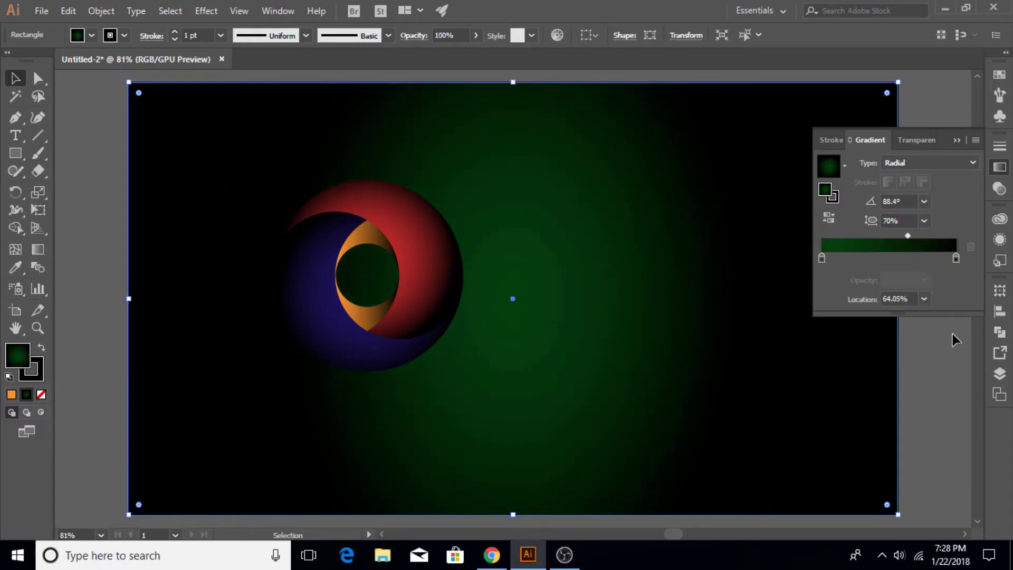
left_click(925, 203)
left_click(946, 329)
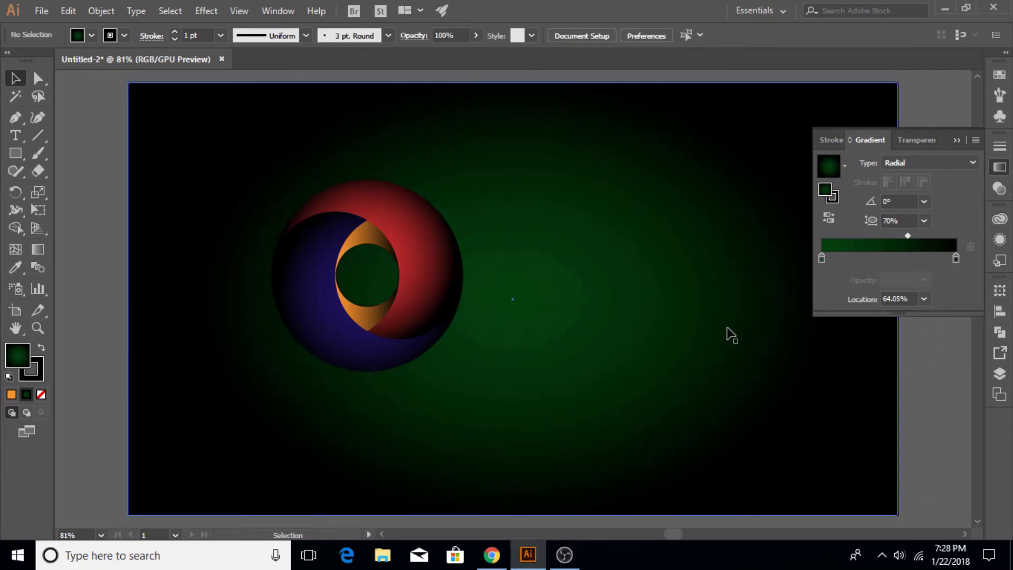
key("ctrl+shift+a")
left_click(956, 138)
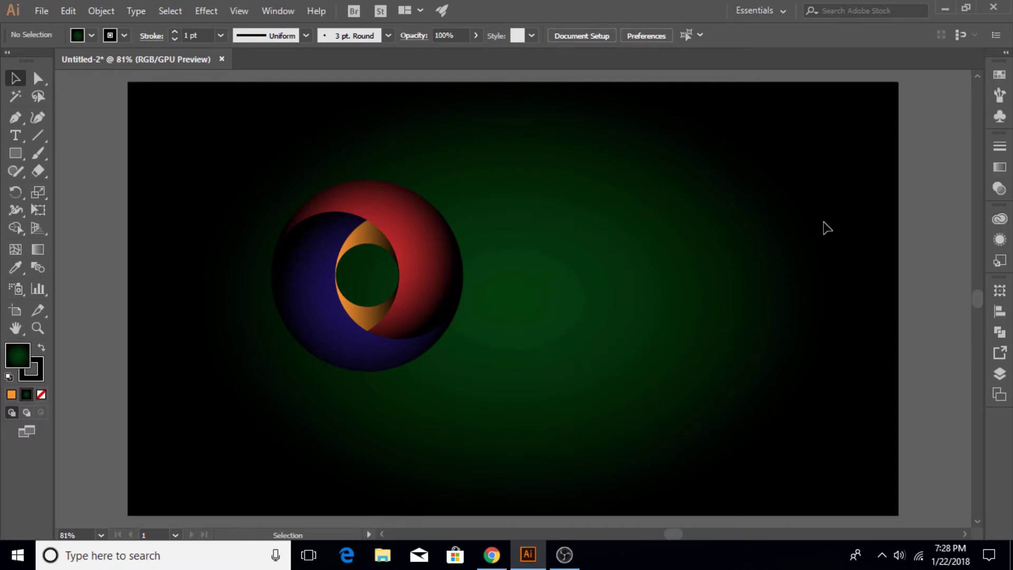
Step: Reselect the background and push the green glow's gradient midpoint out to 72.7%
left_click(1000, 374)
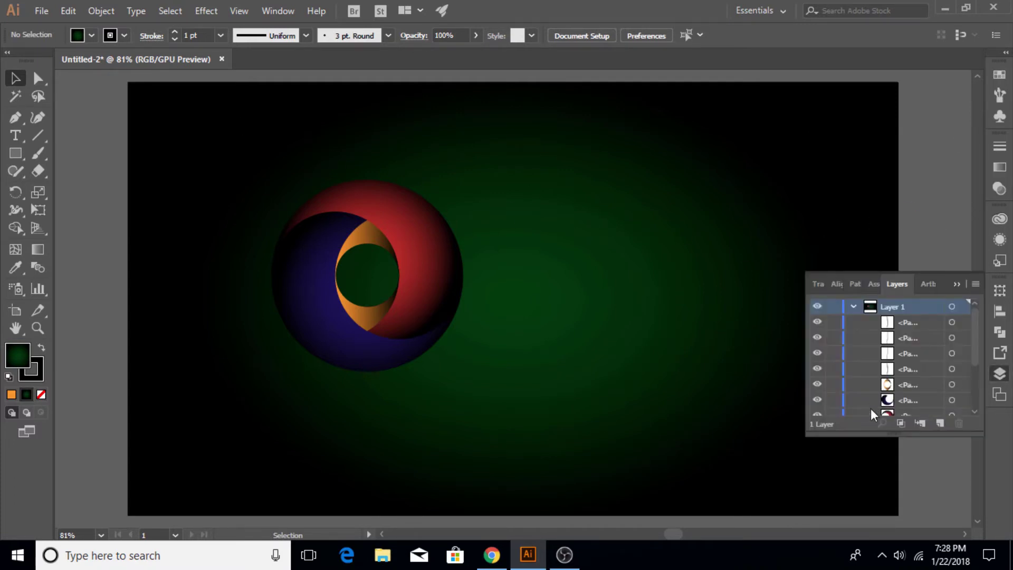
scroll(871, 408, "down", 5)
left_click(616, 335)
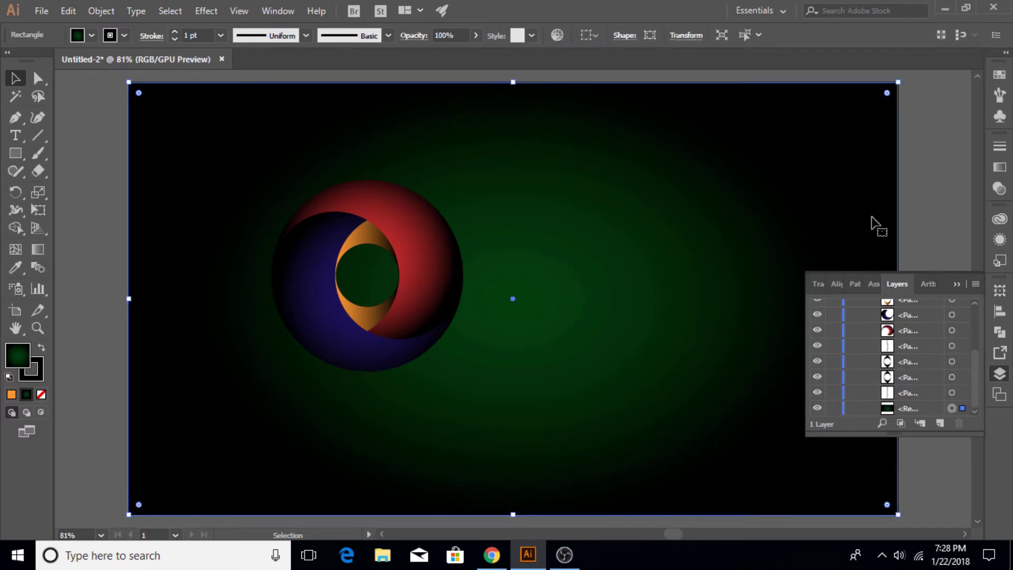
left_click(1000, 166)
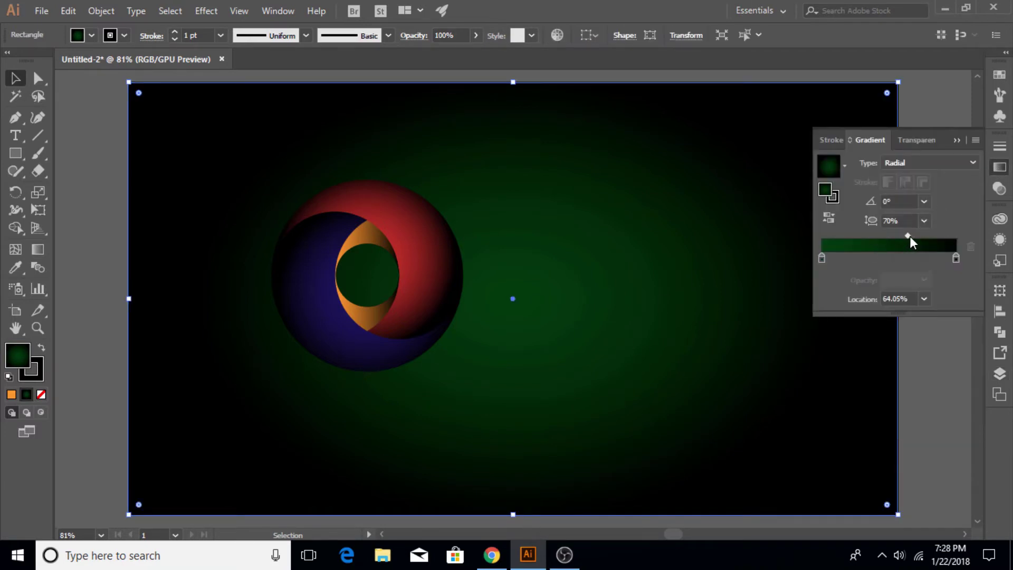
left_click_drag(907, 236, 919, 236)
left_click(938, 140)
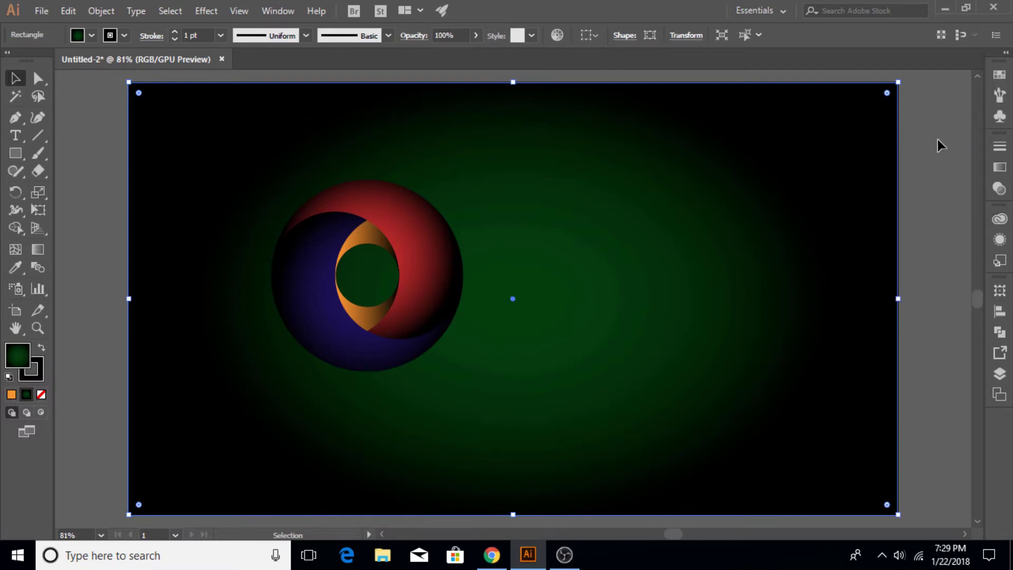
left_click(16, 136)
Step: Add 120 pt text reading 'Logo' and 'Name' on two lines right of the circle
left_click(540, 245)
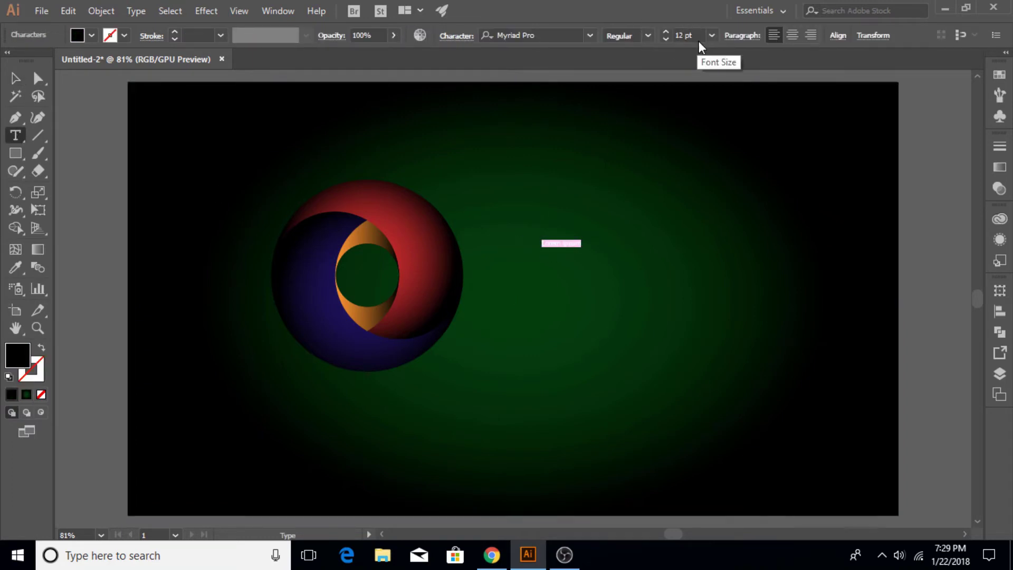
left_click(692, 33)
type("120")
key("Return")
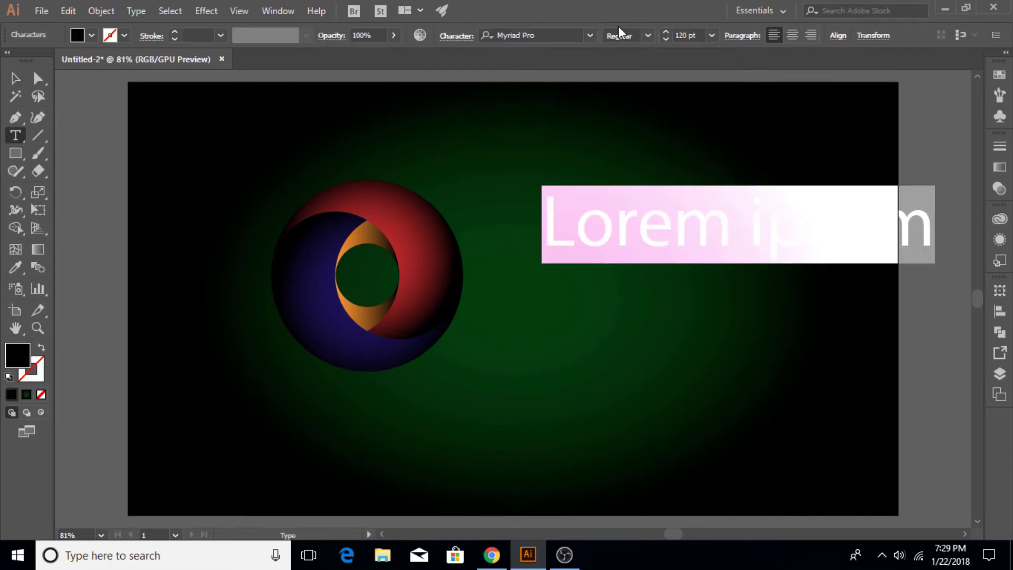
type("Logo")
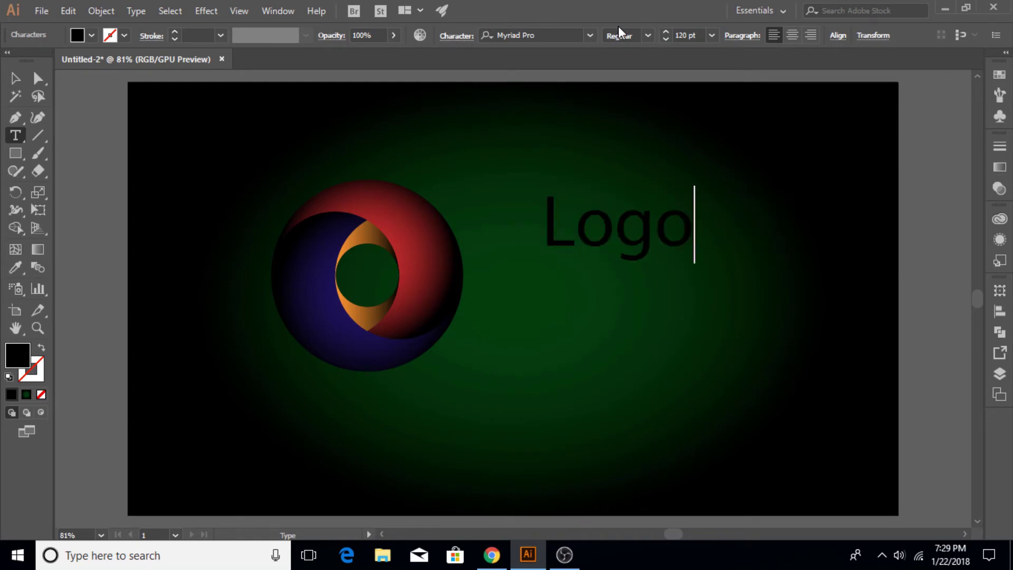
key("Return")
type("Name")
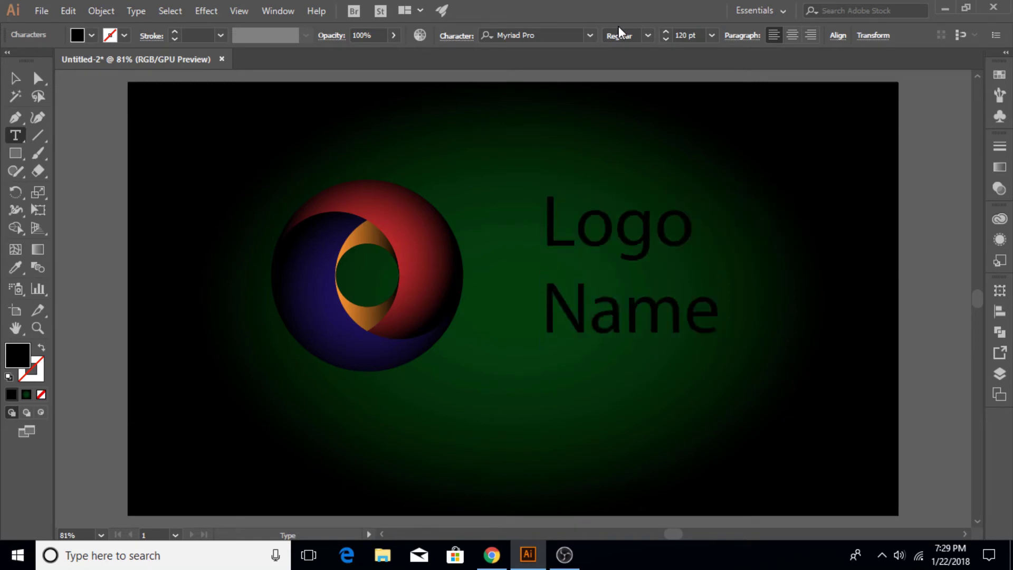
Step: Make the Logo Name text fill white
left_click_drag(720, 312, 546, 216)
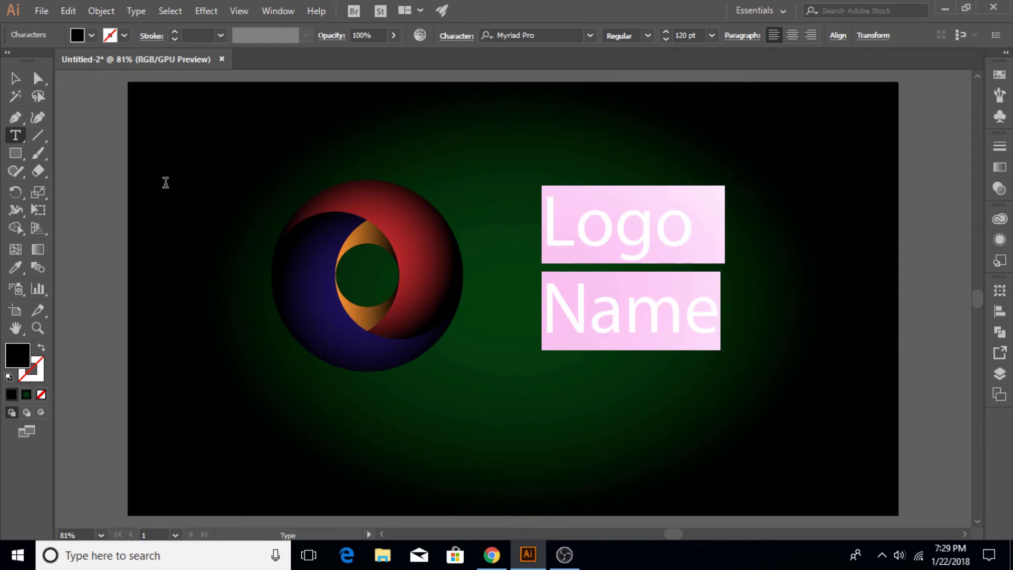
double_click(21, 356)
left_click(600, 113)
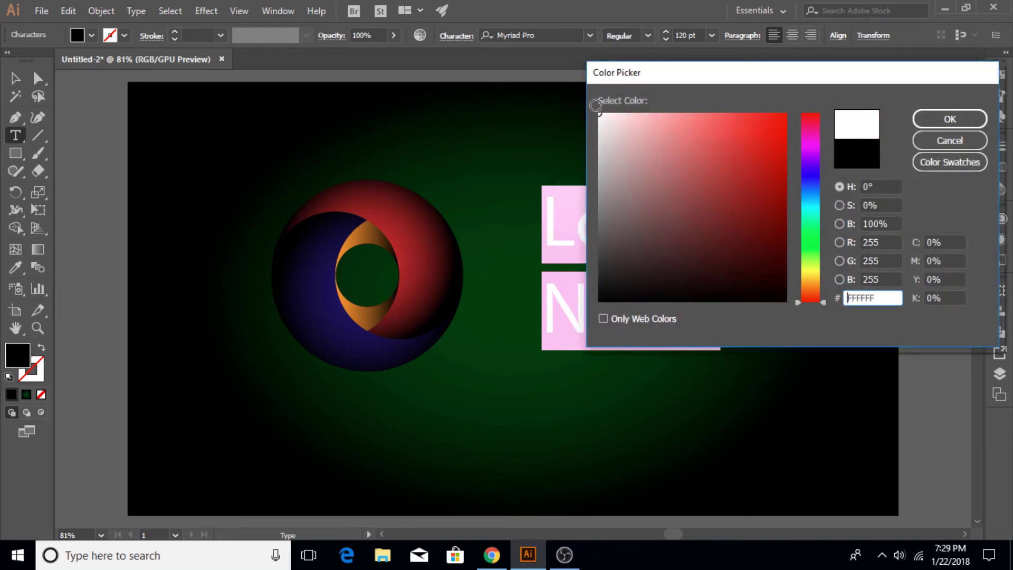
left_click(949, 119)
Step: Set the text font to Lucida Fax and shift it slightly left and down
left_click(14, 78)
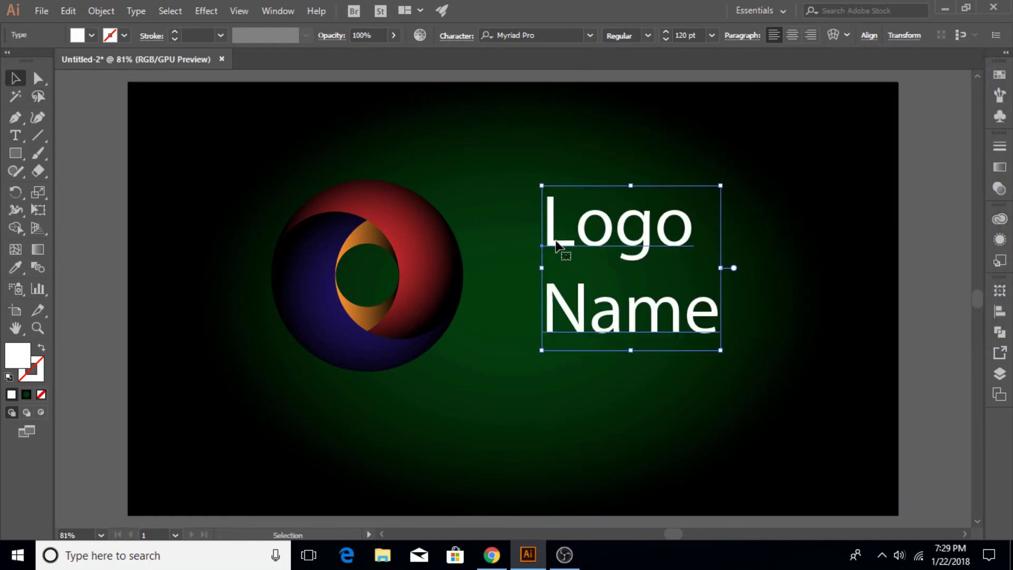
left_click(590, 35)
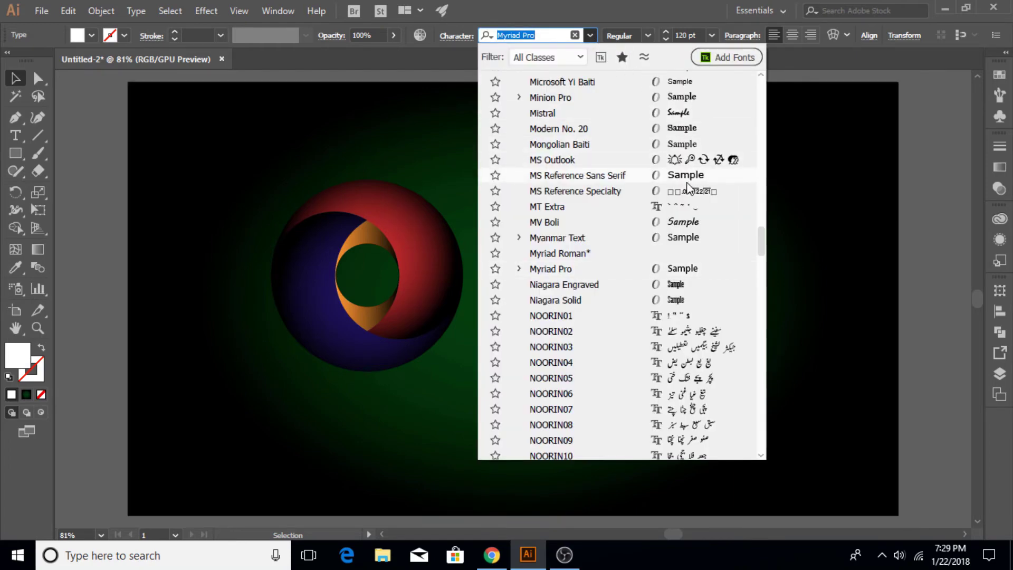
scroll(687, 181, "down", 2)
scroll(688, 196, "up", 7)
scroll(689, 209, "up", 1)
scroll(687, 214, "up", 3)
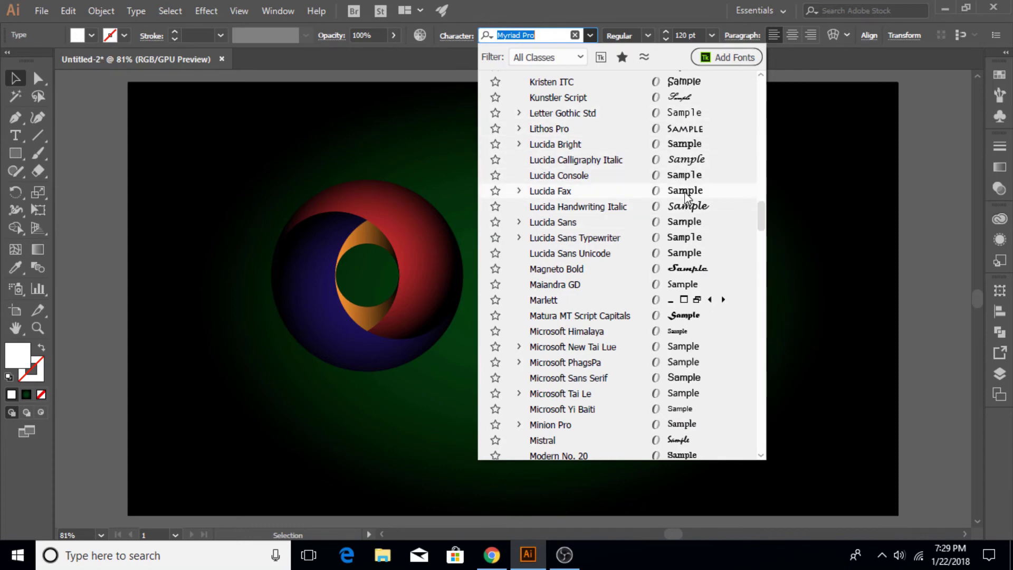
left_click(686, 191)
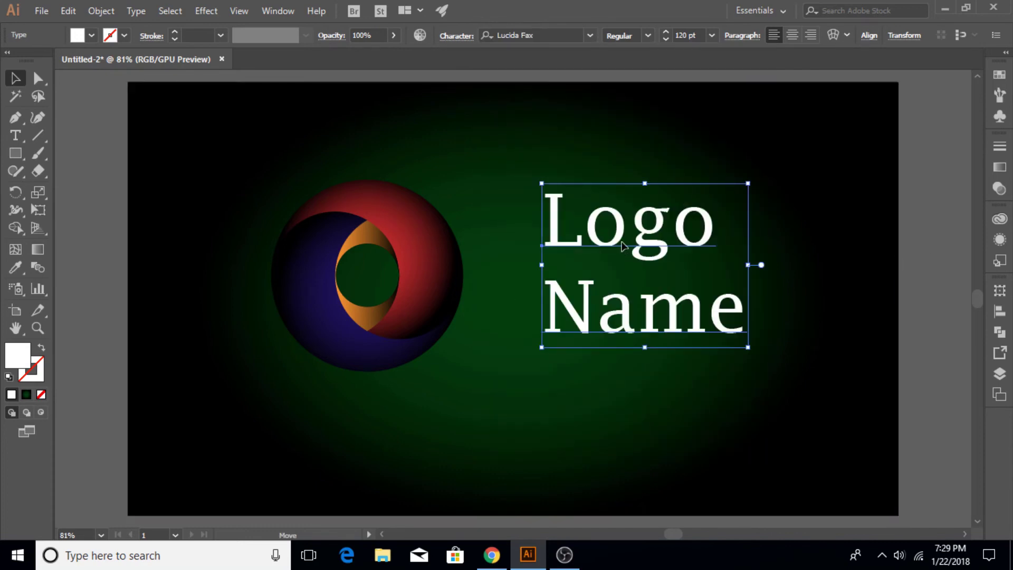
left_click_drag(618, 238, 602, 251)
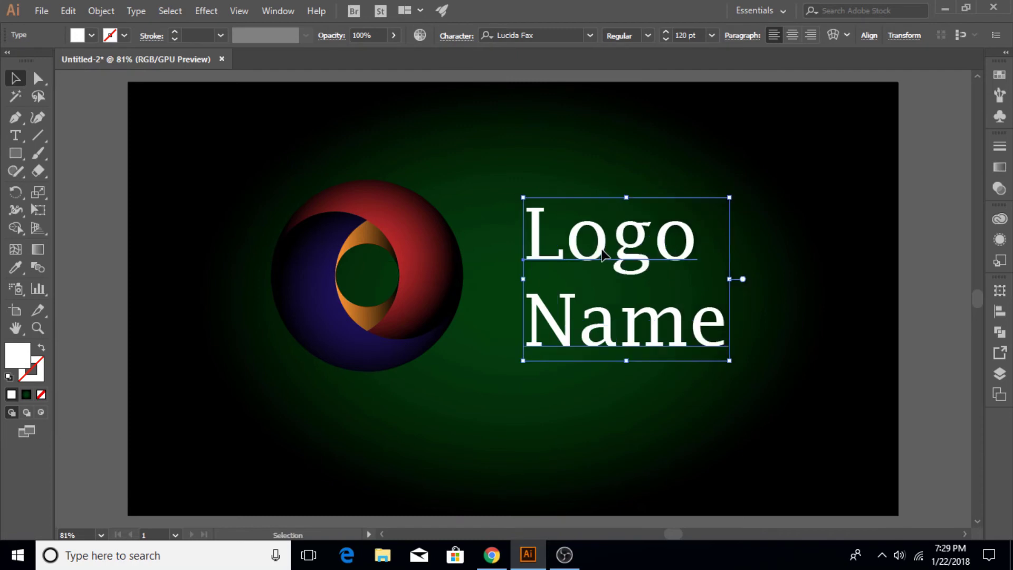
left_click(916, 196)
left_click(799, 357)
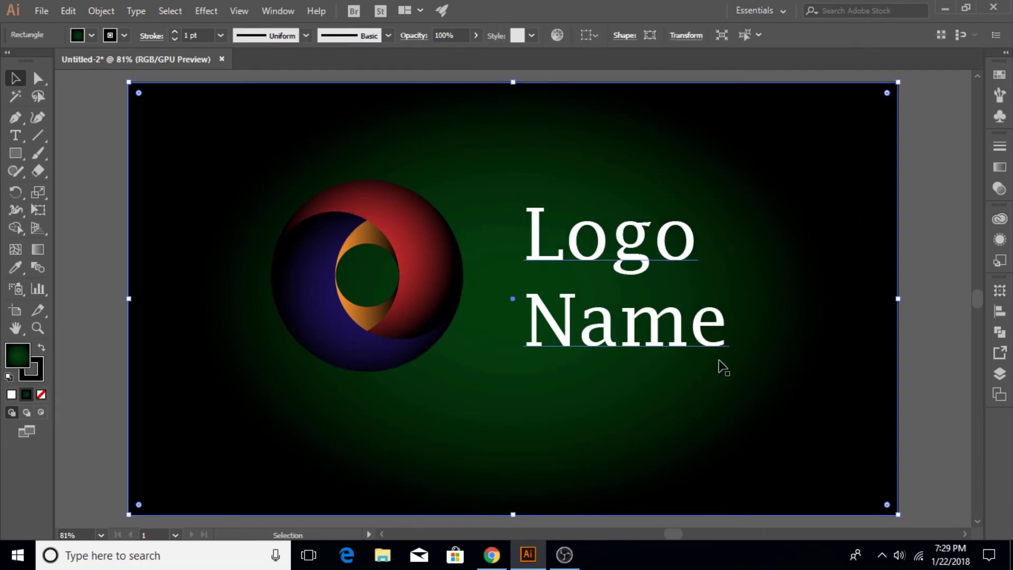
Step: Change the gradient's centre stop to orange FF7800 and move the midpoint to about 47%
left_click(1000, 167)
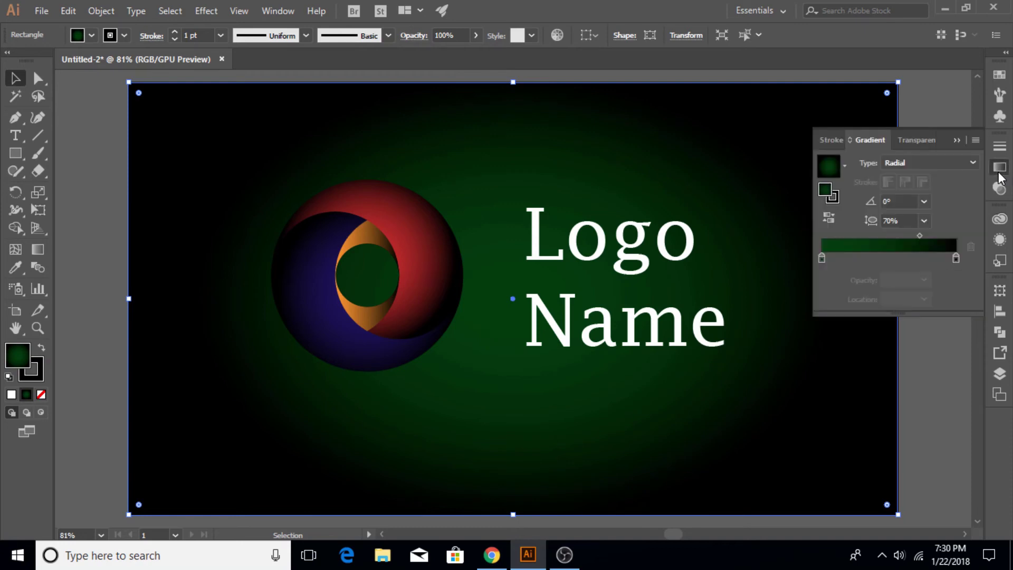
double_click(822, 259)
left_click(763, 310)
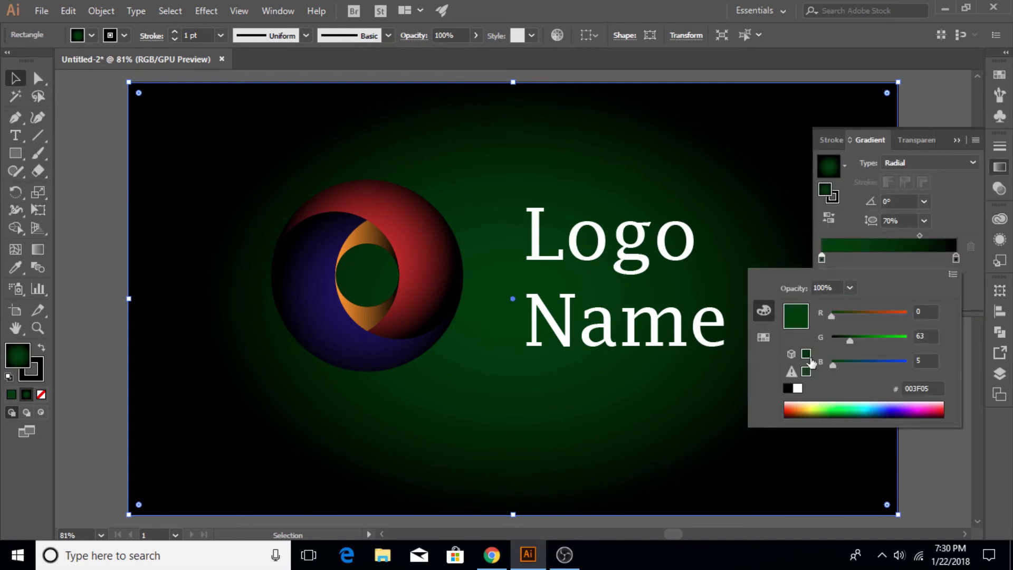
left_click_drag(825, 407, 802, 405)
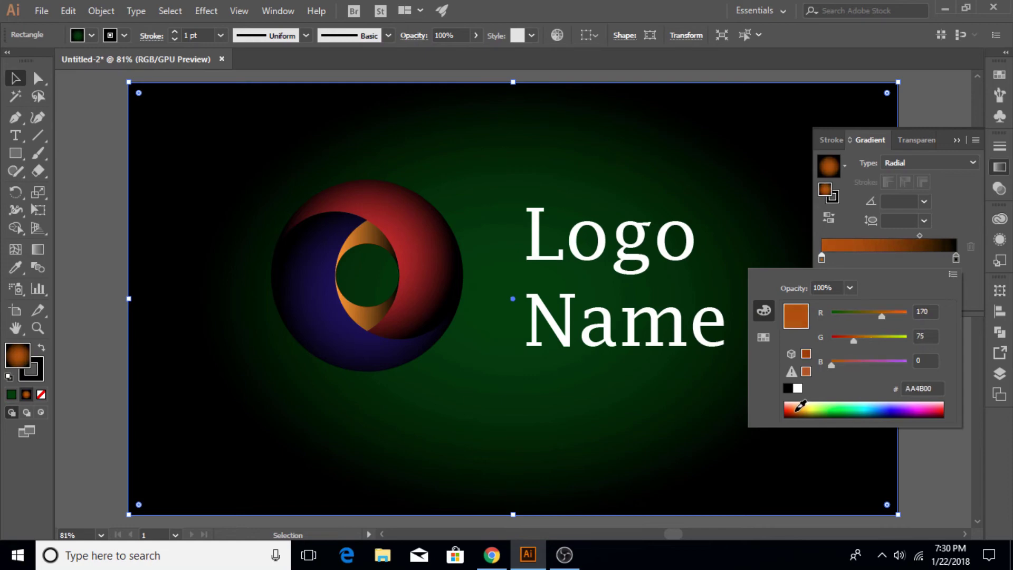
left_click_drag(803, 404, 801, 402)
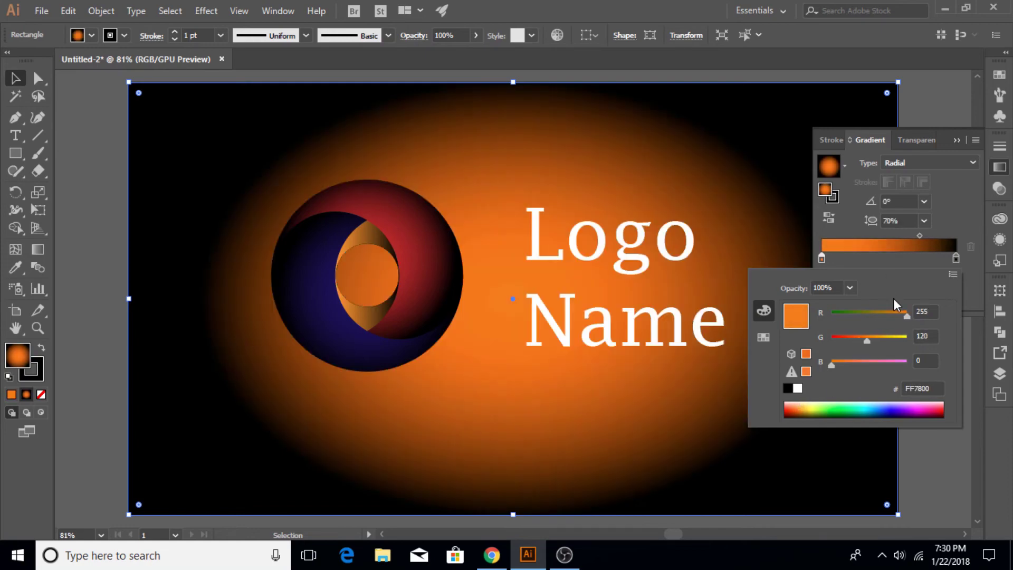
left_click(920, 234)
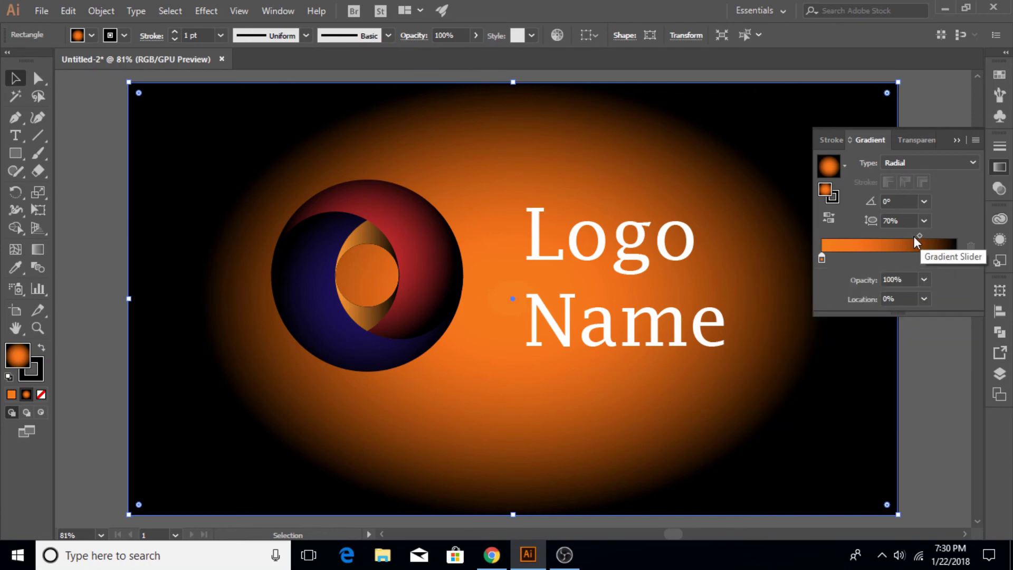
left_click_drag(920, 233, 876, 237)
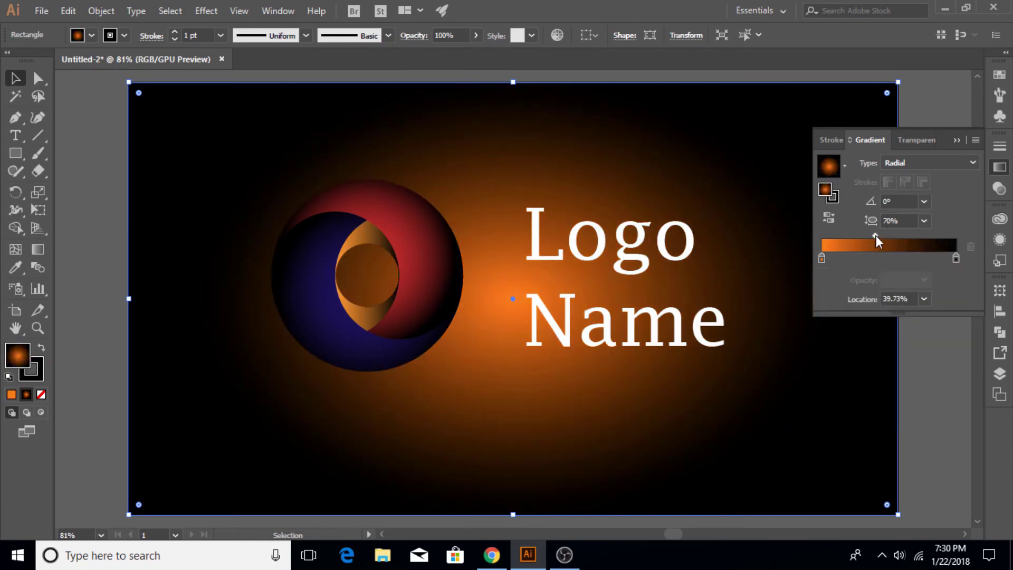
left_click_drag(880, 236, 890, 236)
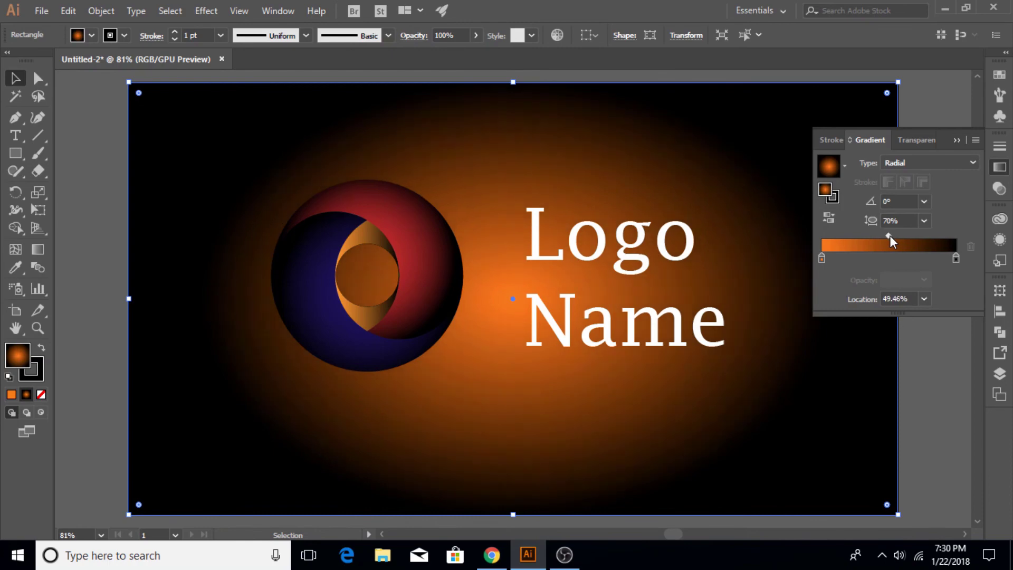
Step: Try orange on the outer gradient stop, then revert it to black and deselect
double_click(956, 258)
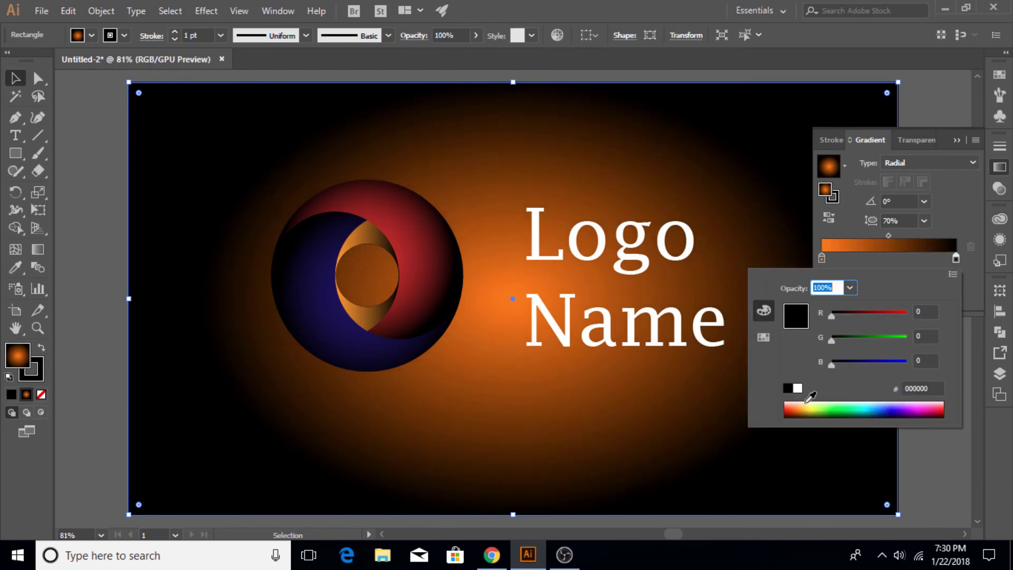
left_click_drag(808, 402, 799, 405)
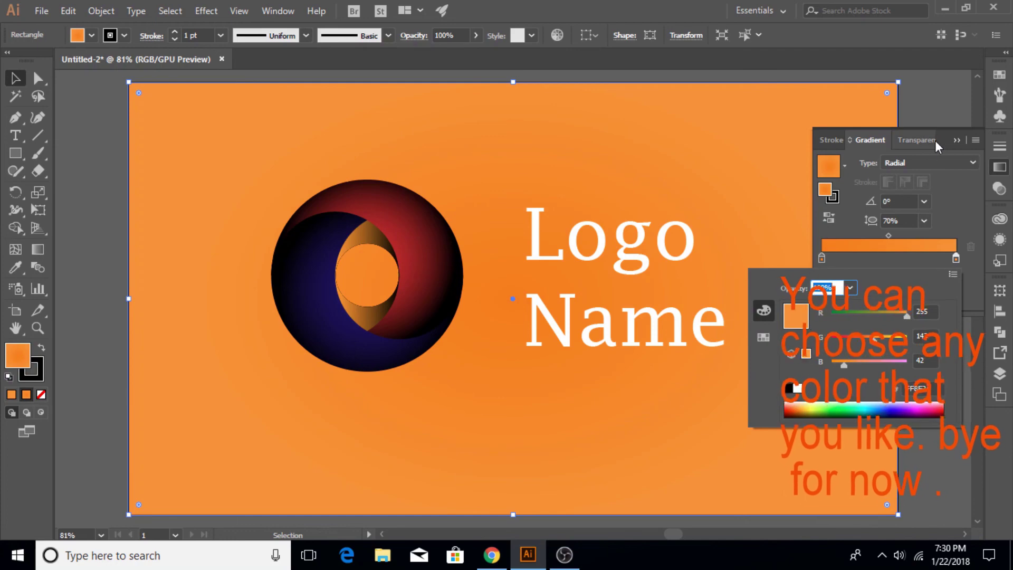
key("ctrl+z")
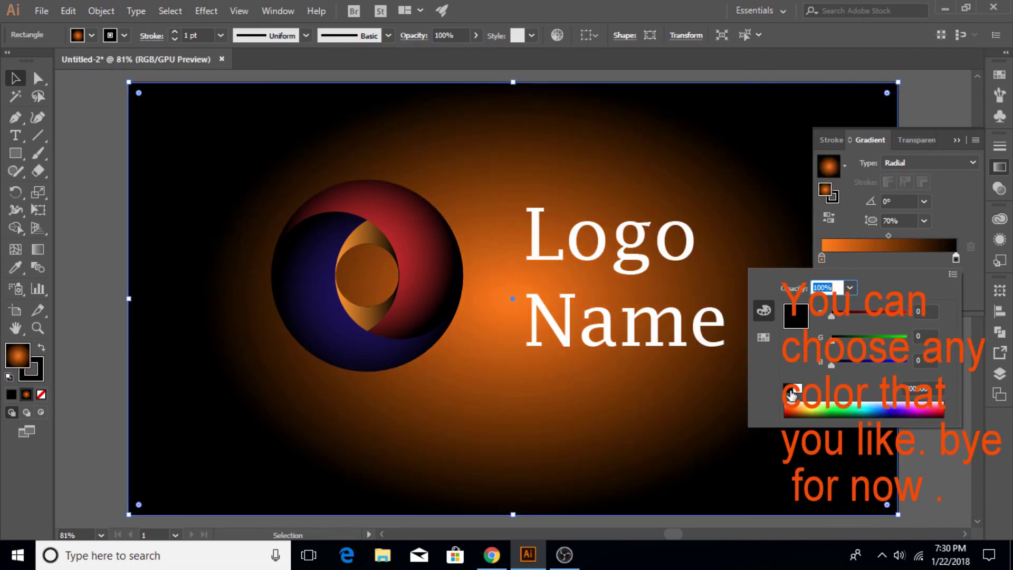
left_click(945, 144)
left_click(929, 182)
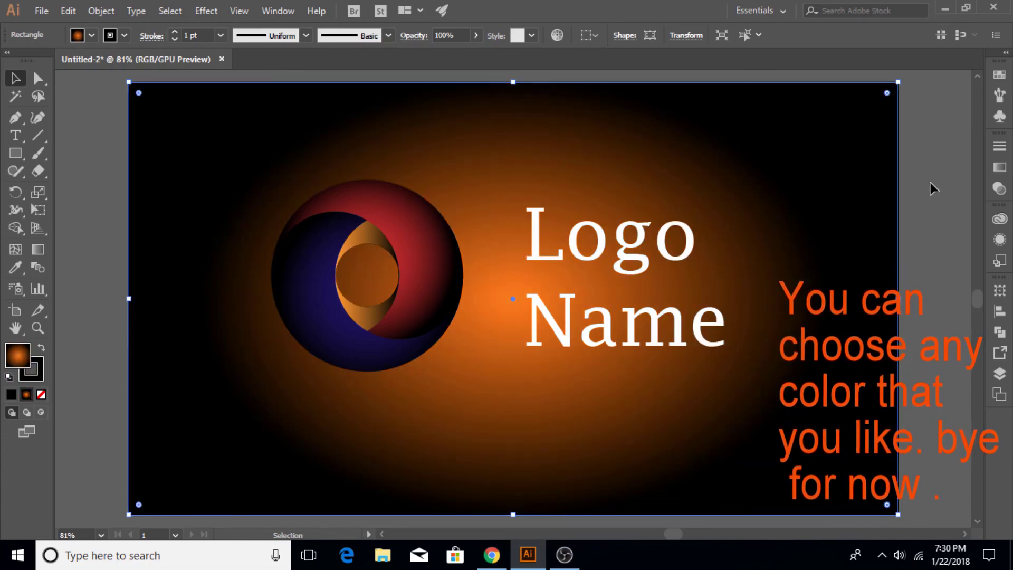
Step: Minimize Illustrator and refresh the desktop
left_click(533, 558)
right_click(524, 219)
left_click(569, 267)
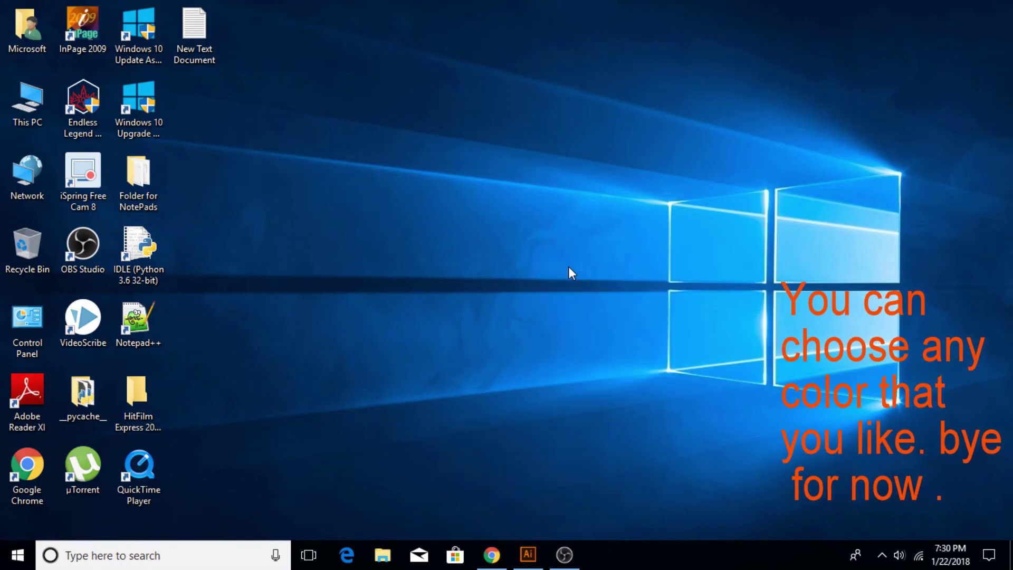